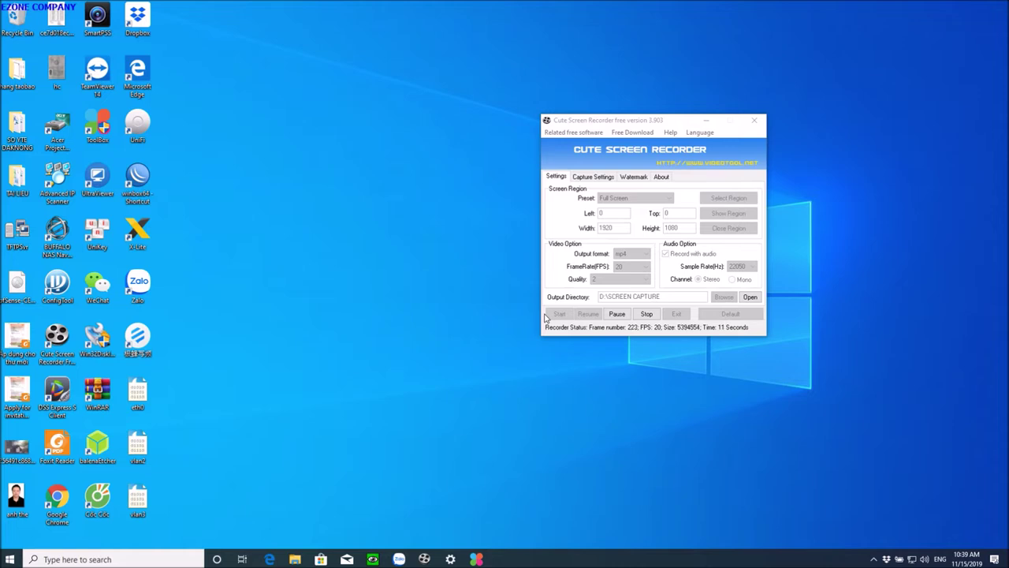
Minimize the screen recorder window and switch to the Dahua ToolBox.
left_click(714, 123)
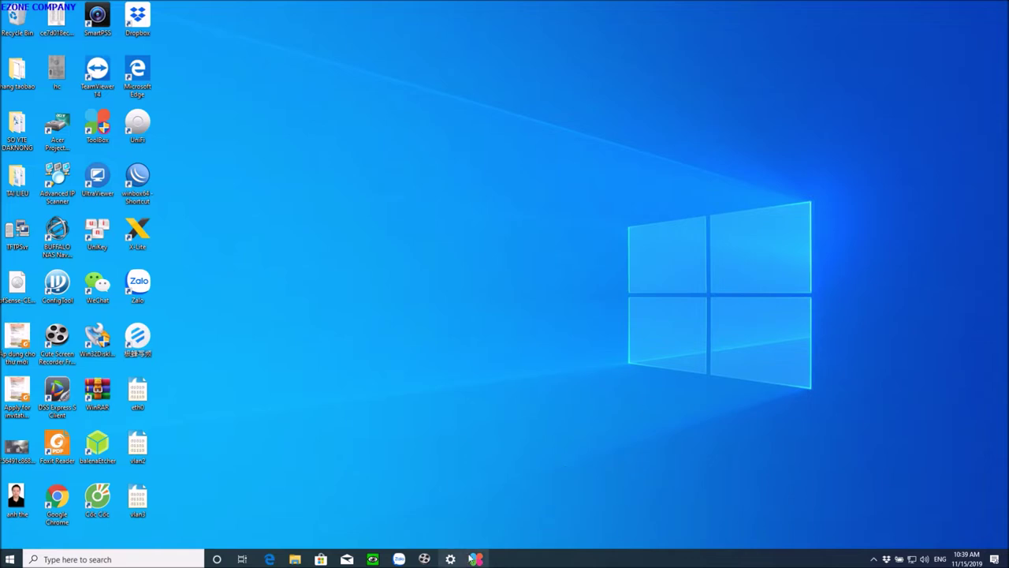
mouse_move(478, 557)
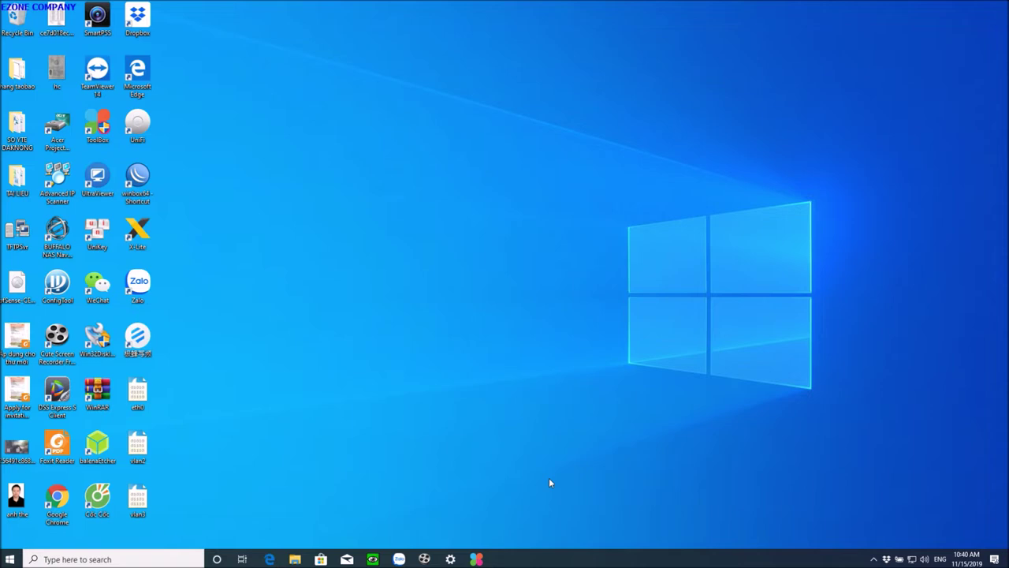
left_click(476, 559)
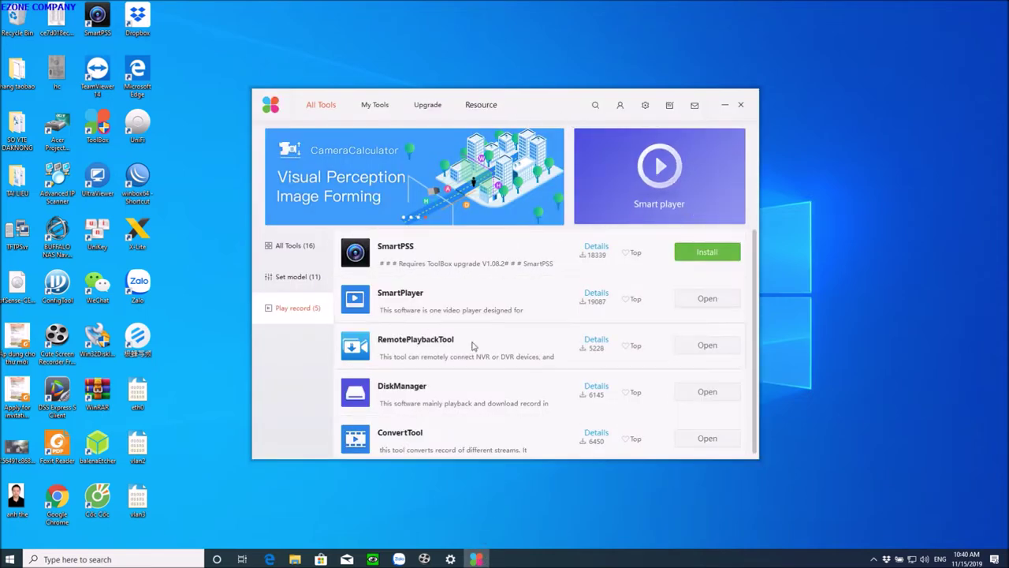
List all tools in the ToolBox, launch DiskManager and move its window higher on the desktop.
left_click(293, 247)
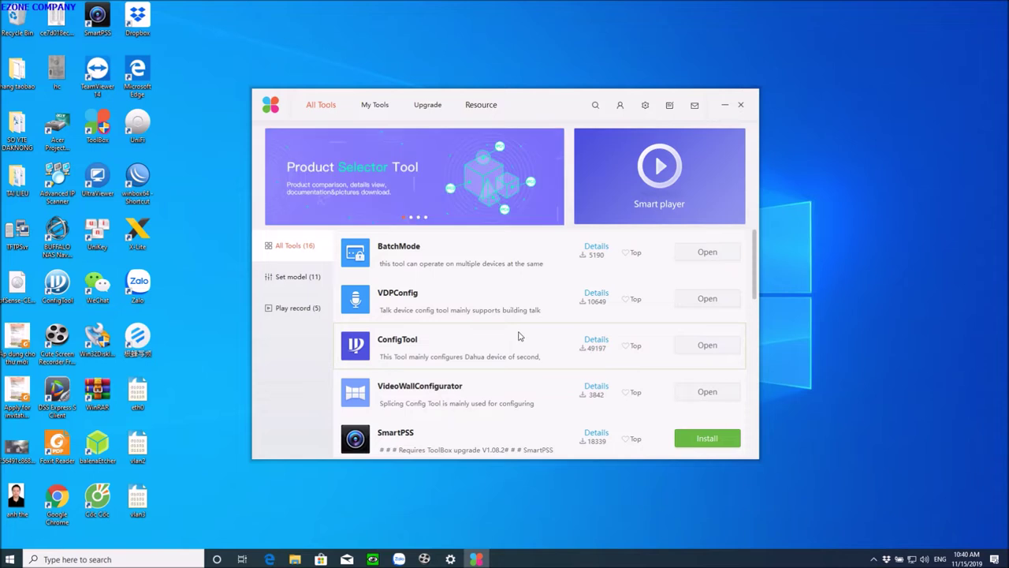
scroll(519, 318, "down", 3)
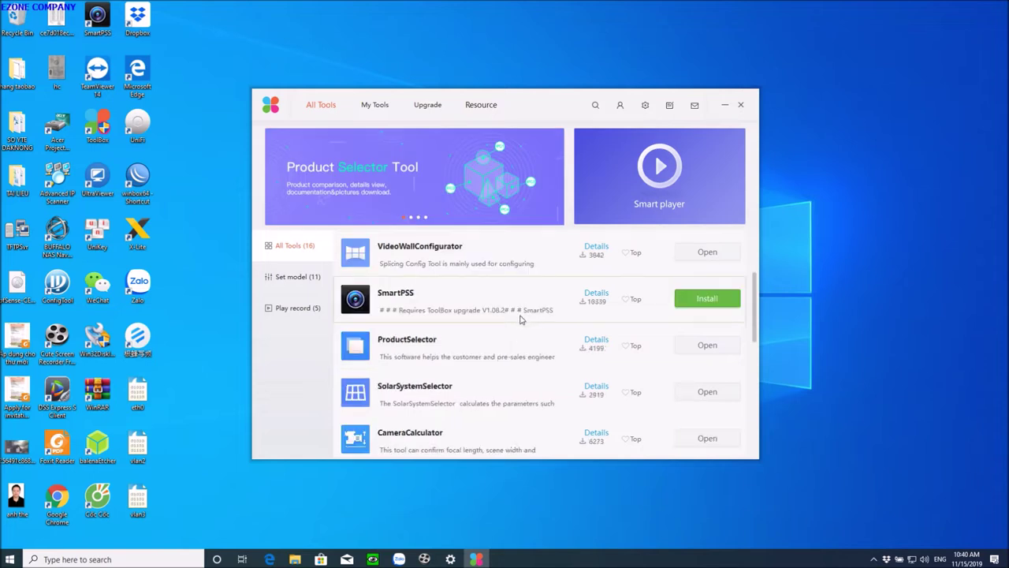
scroll(519, 320, "down", 3)
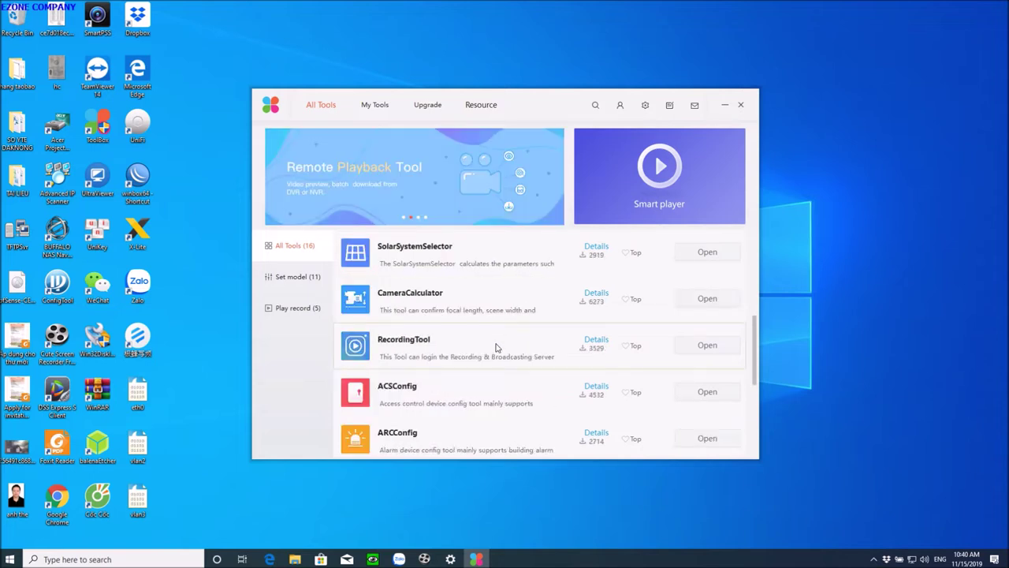
scroll(498, 347, "down", 3)
scroll(498, 347, "down", 2)
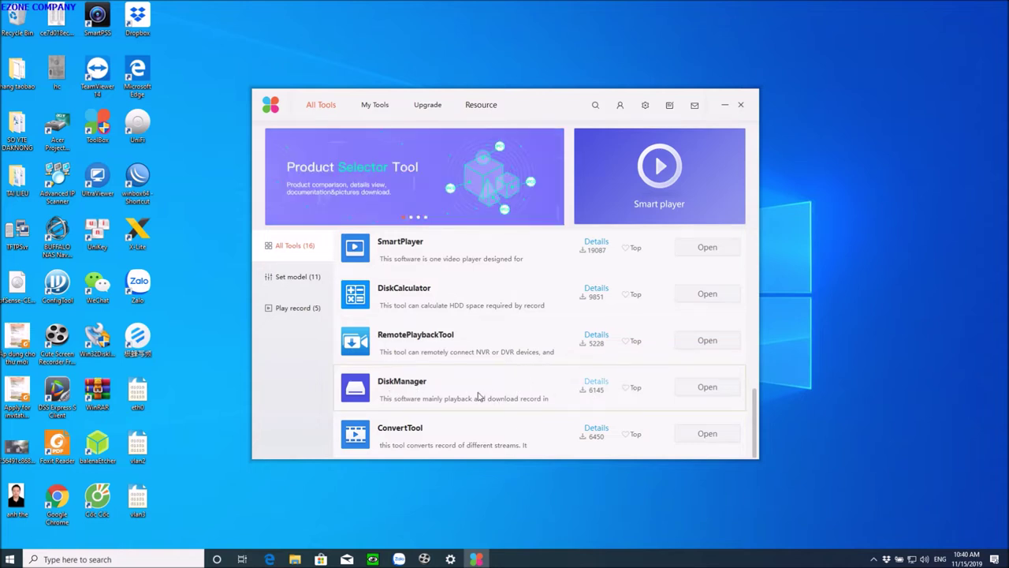
left_click(698, 390)
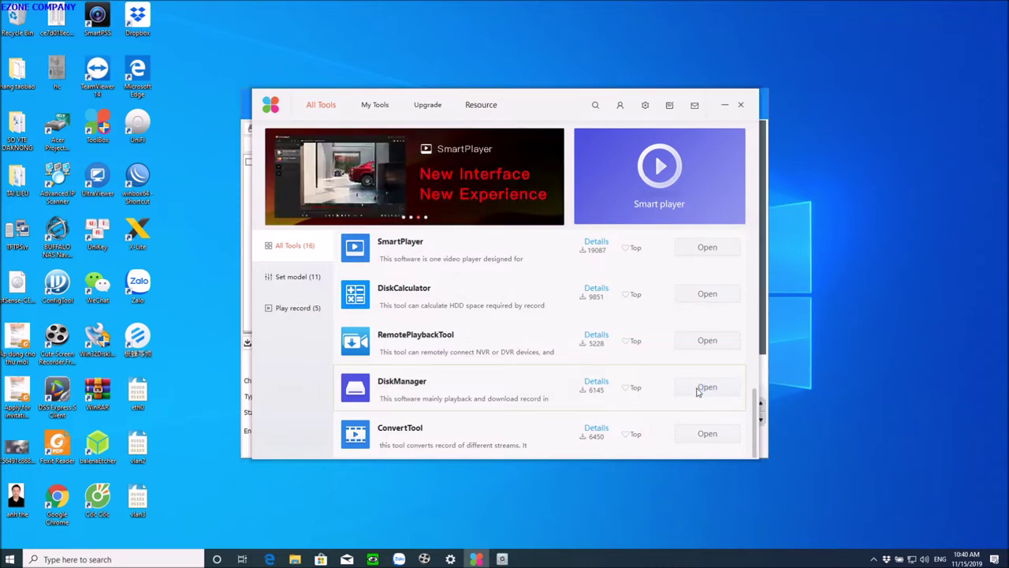
left_click(764, 390)
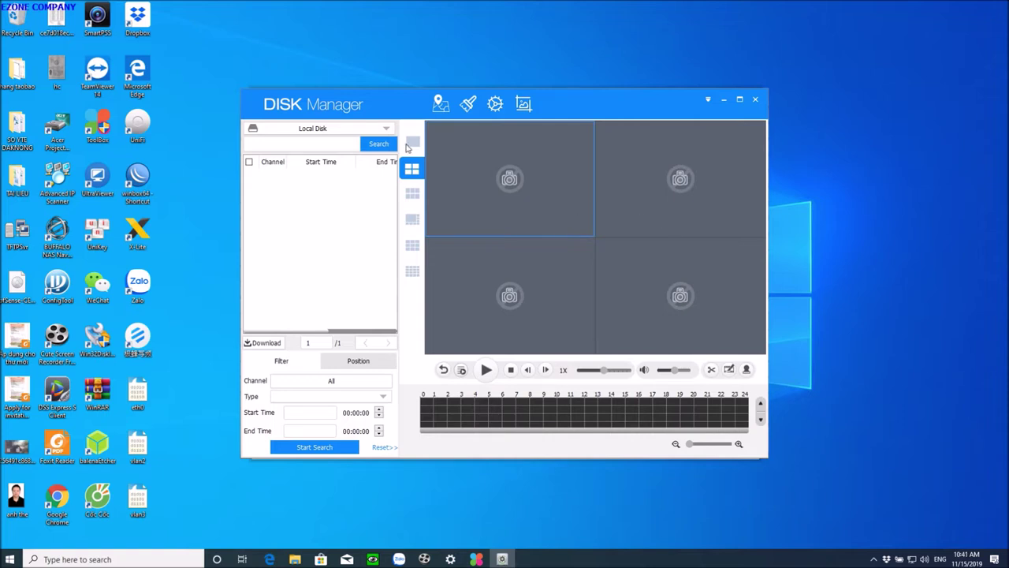
left_click_drag(369, 110, 364, 67)
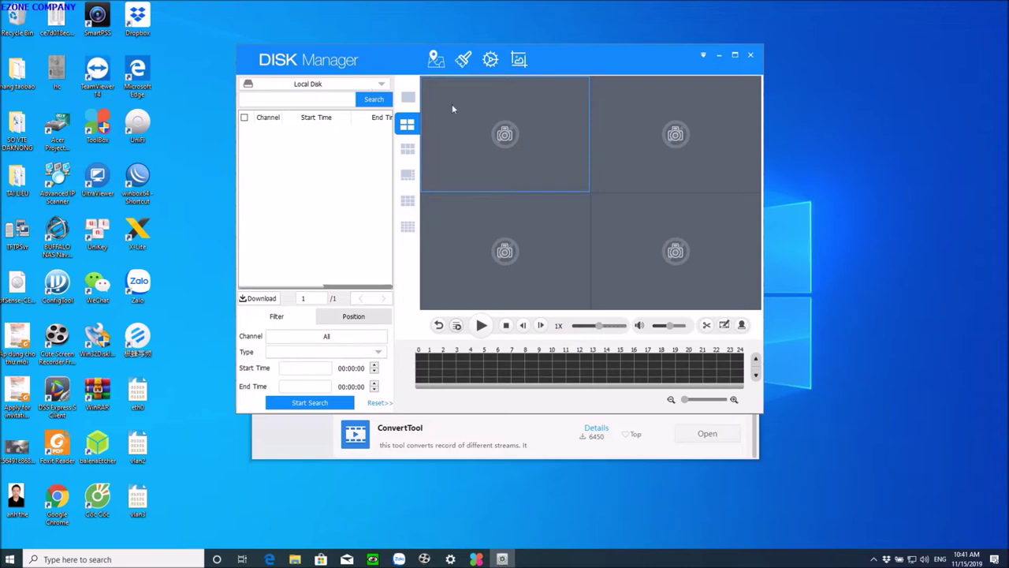
Check the drives shown under This PC in File Explorer and return to the DiskManager window.
left_click(719, 54)
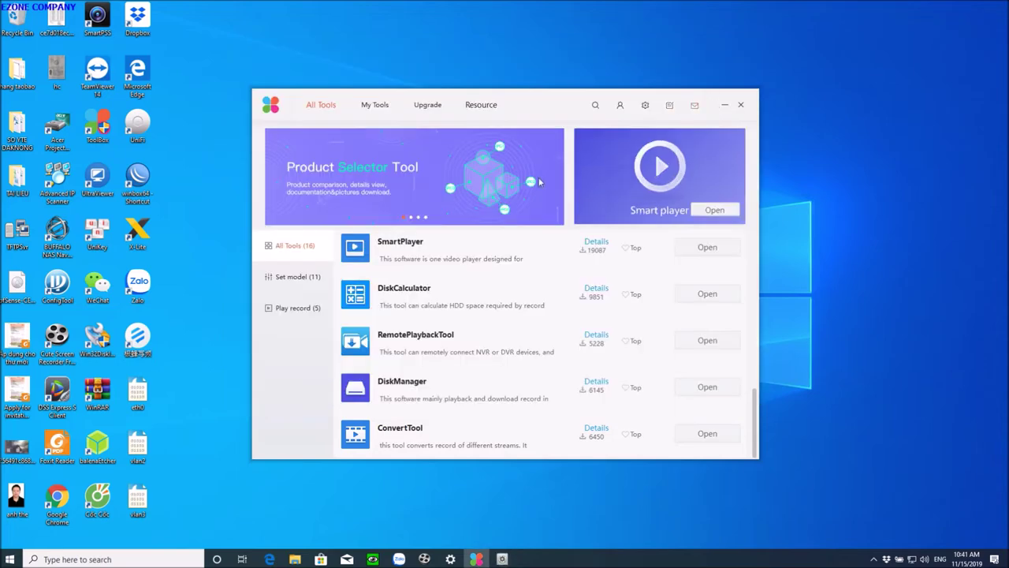
key("super+e")
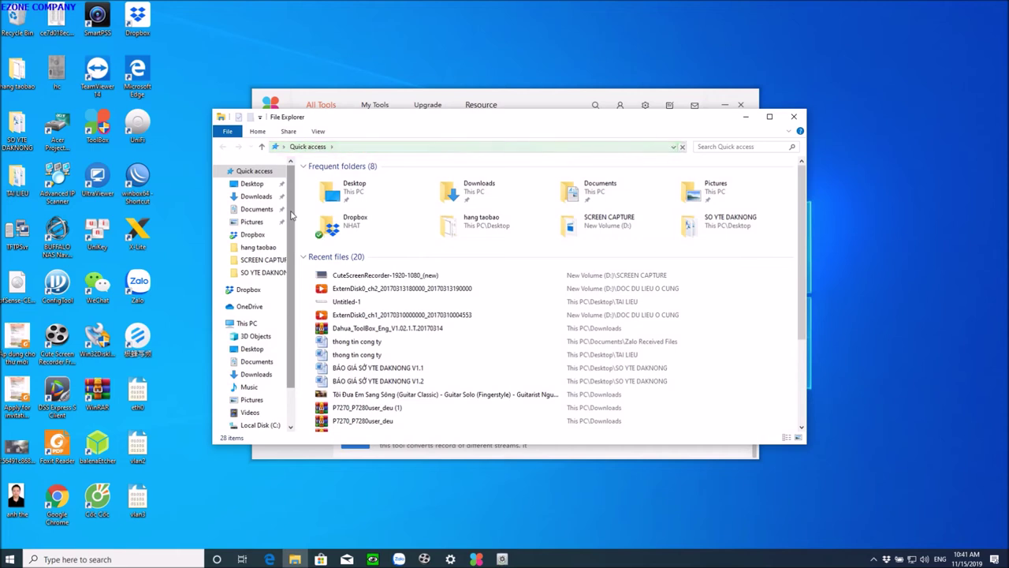
left_click(246, 323)
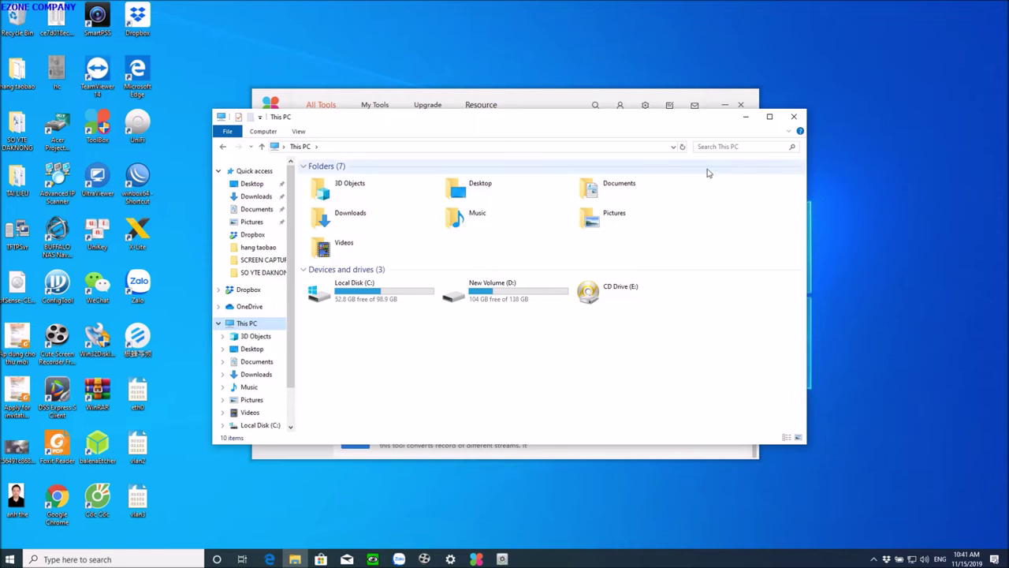
left_click(745, 119)
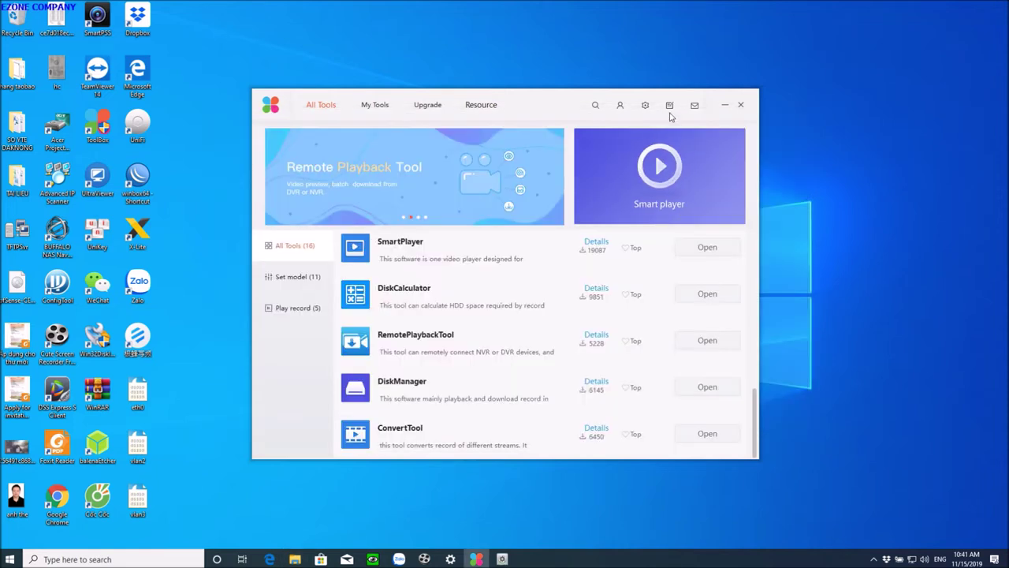
left_click(725, 105)
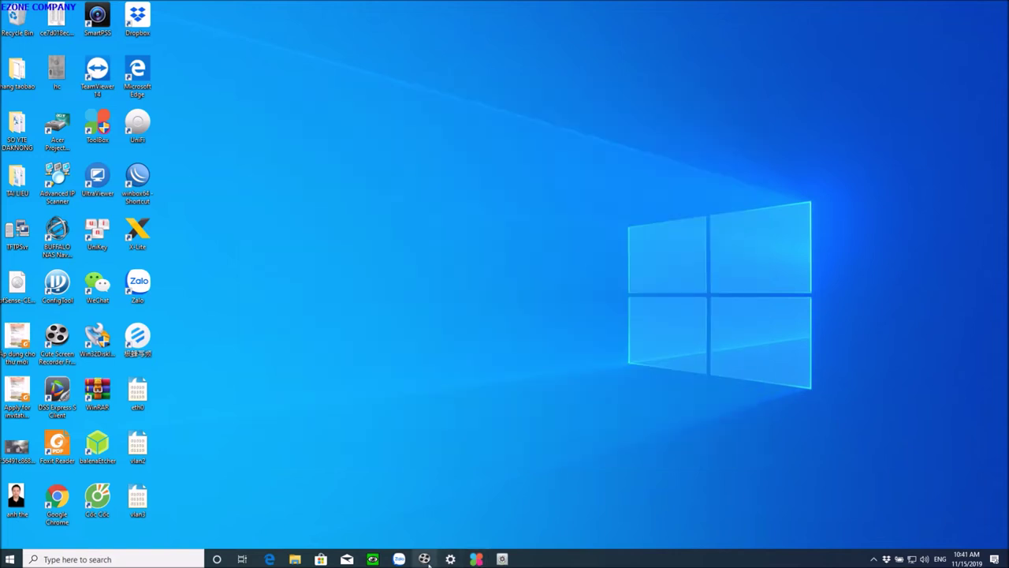
left_click(502, 558)
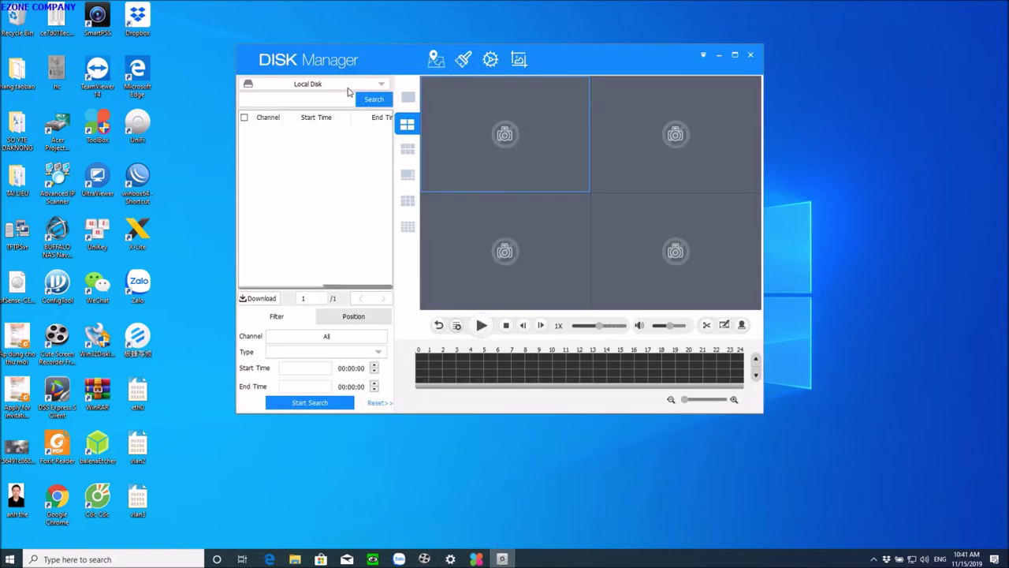
left_click(351, 89)
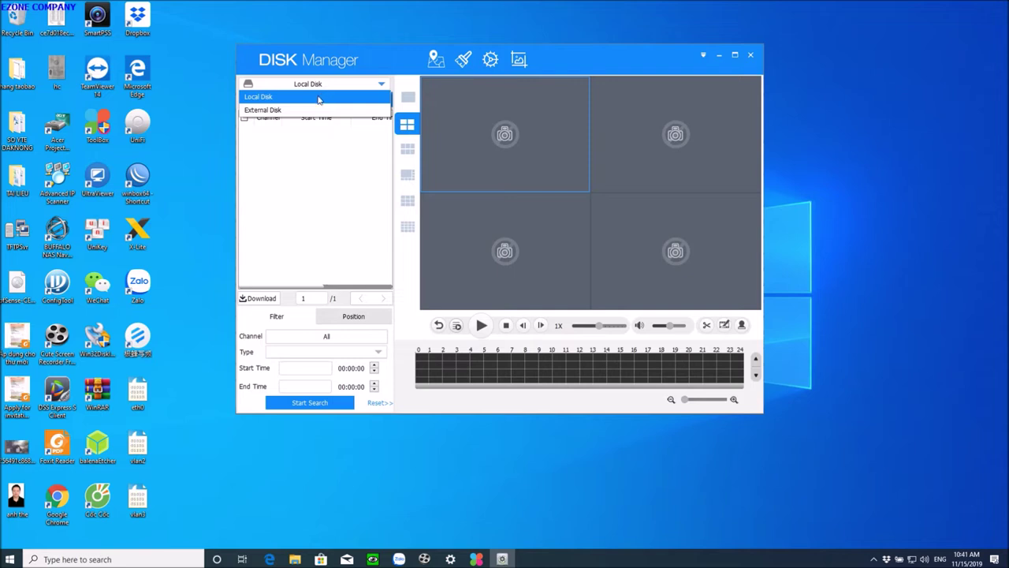
left_click(319, 98)
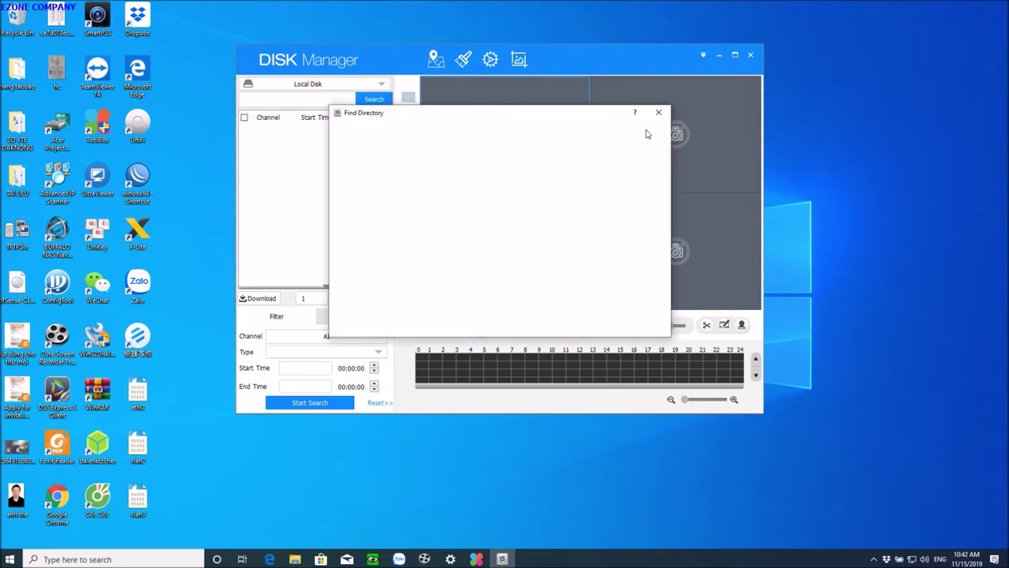
left_click(659, 114)
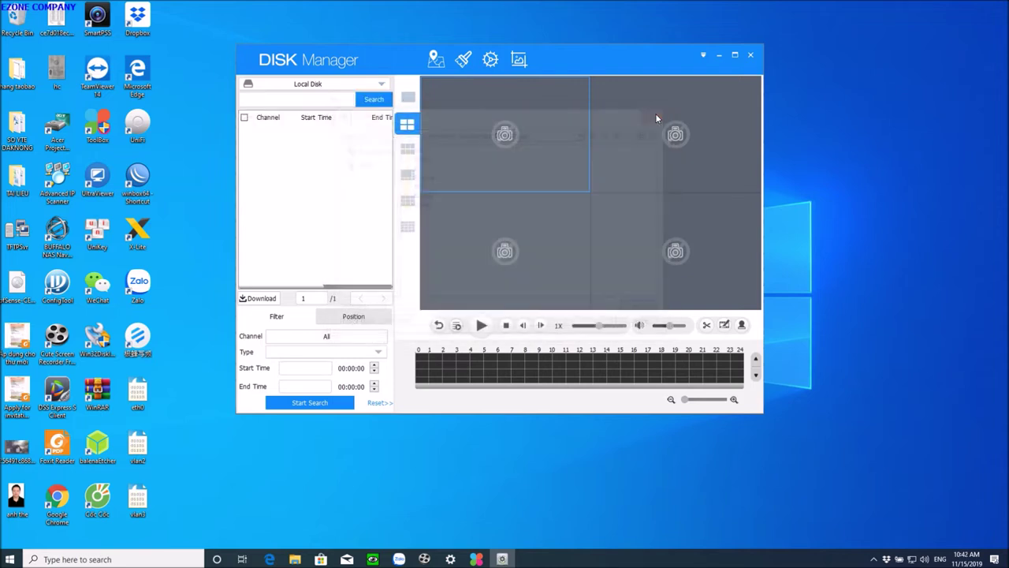
Set the source to External Disk, search Disk 0 for recordings, and maximize the window.
left_click(352, 85)
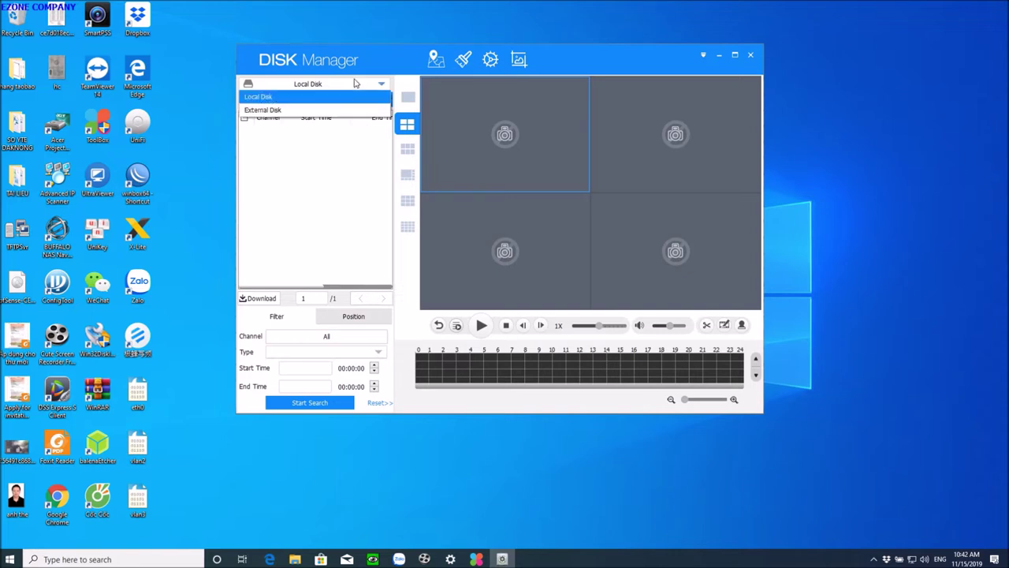
left_click(319, 109)
left_click(316, 103)
left_click(315, 103)
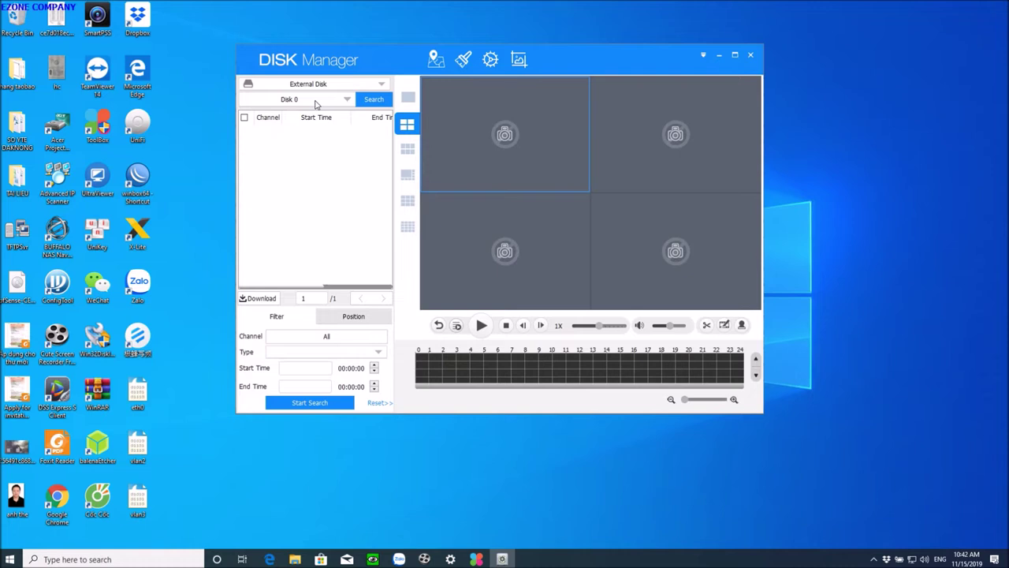
left_click(368, 102)
left_click(734, 54)
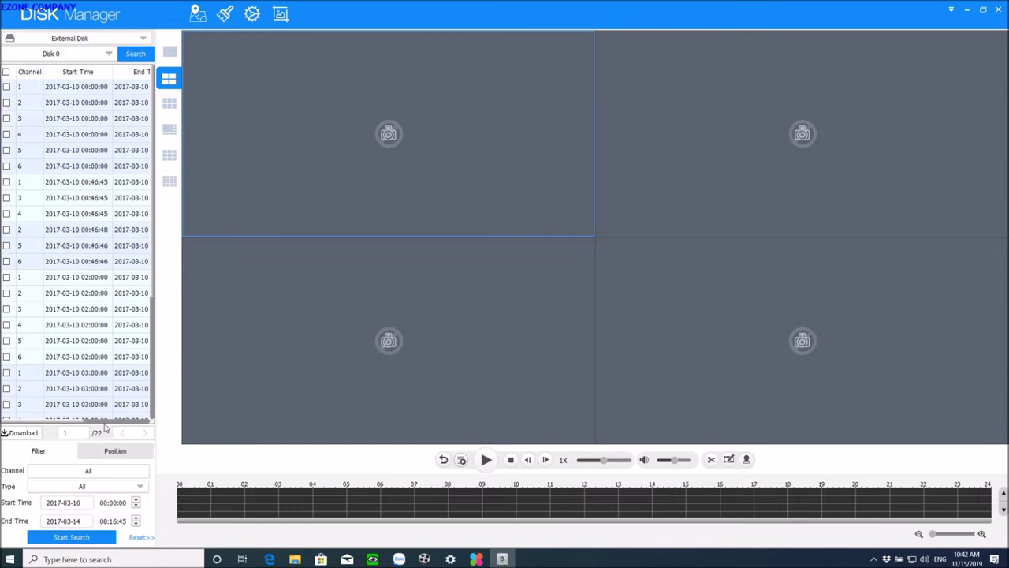
Go to page 20 of the recordings list and play several 2017-03-14 clips from channels 5, 4, 2 and 3.
scroll(146, 378, "down", 4)
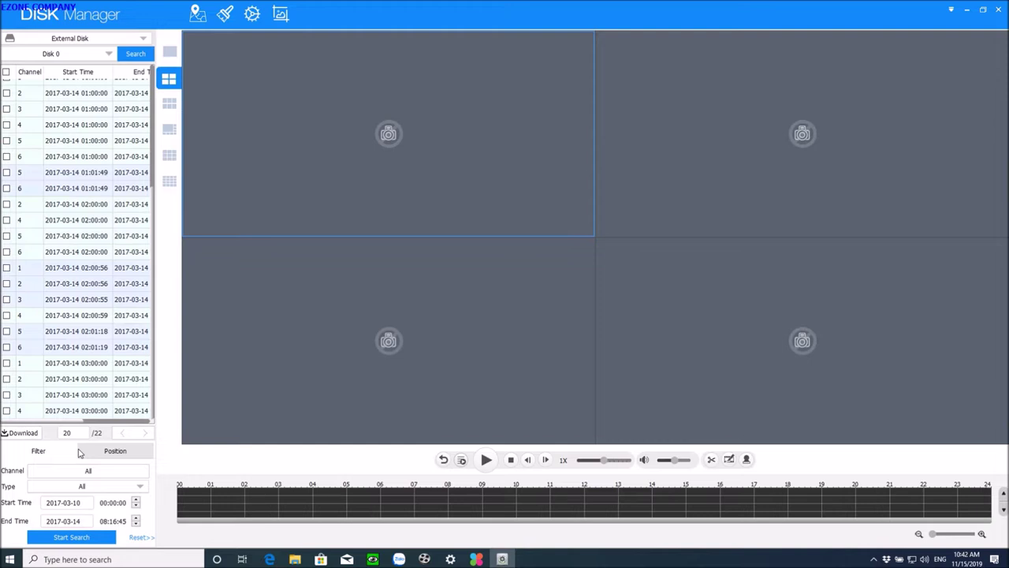
scroll(78, 327, "up", 3)
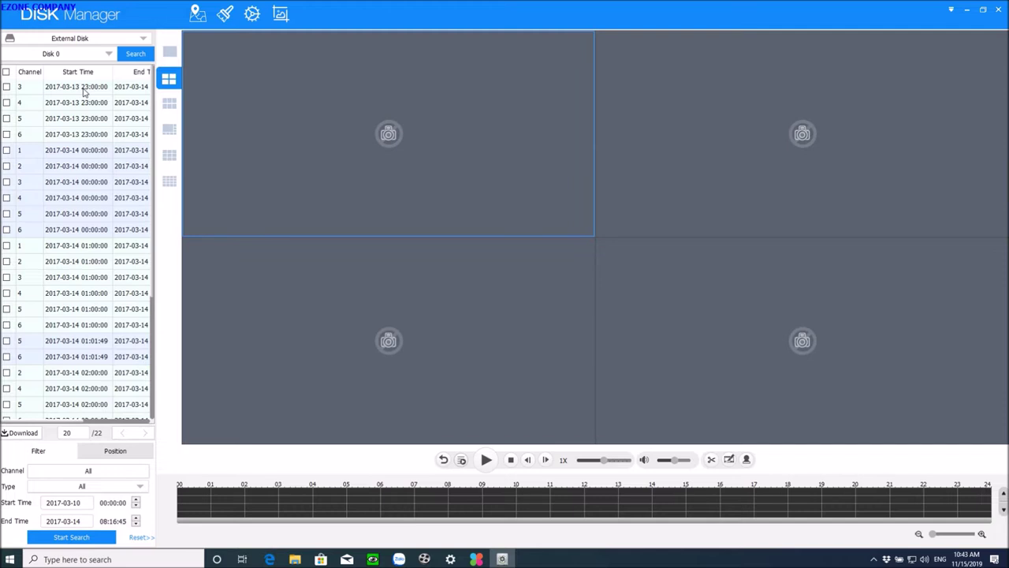
double_click(68, 346)
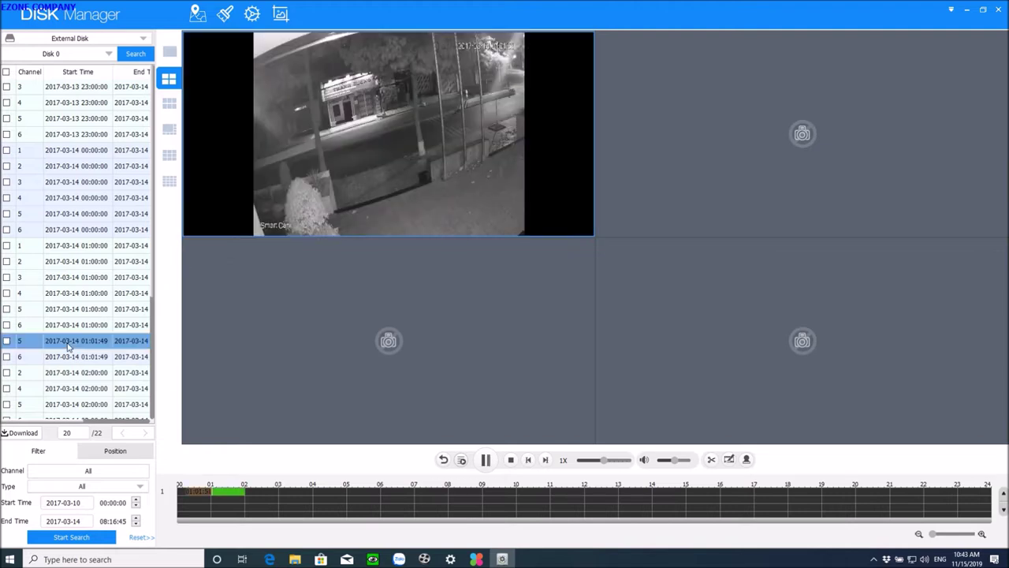
double_click(68, 294)
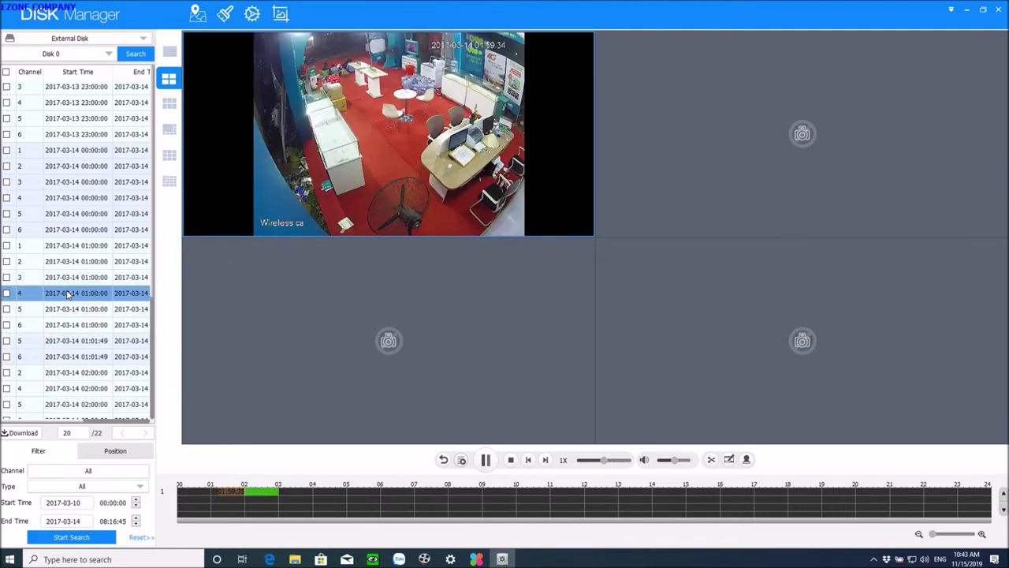
double_click(89, 198)
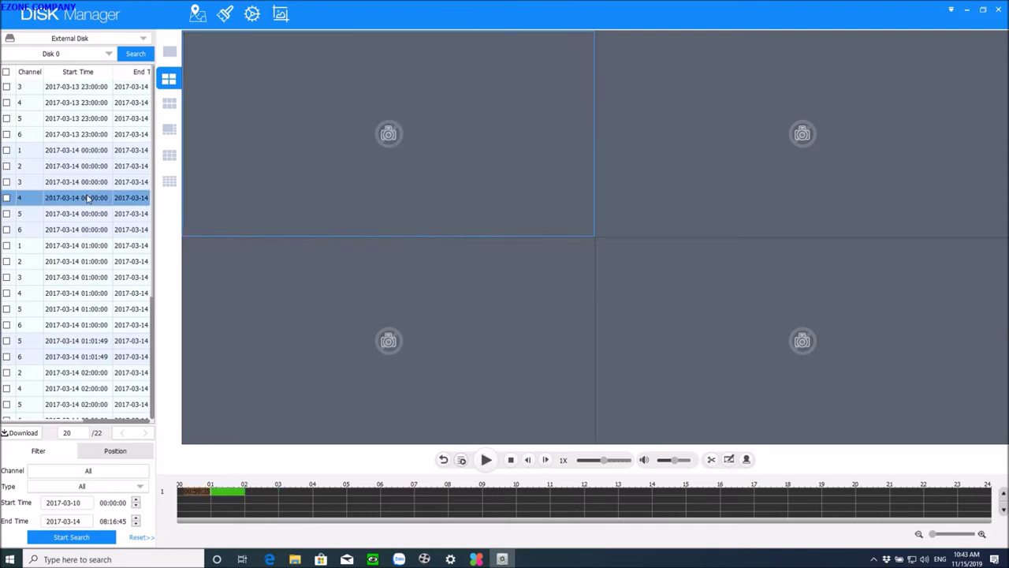
double_click(78, 167)
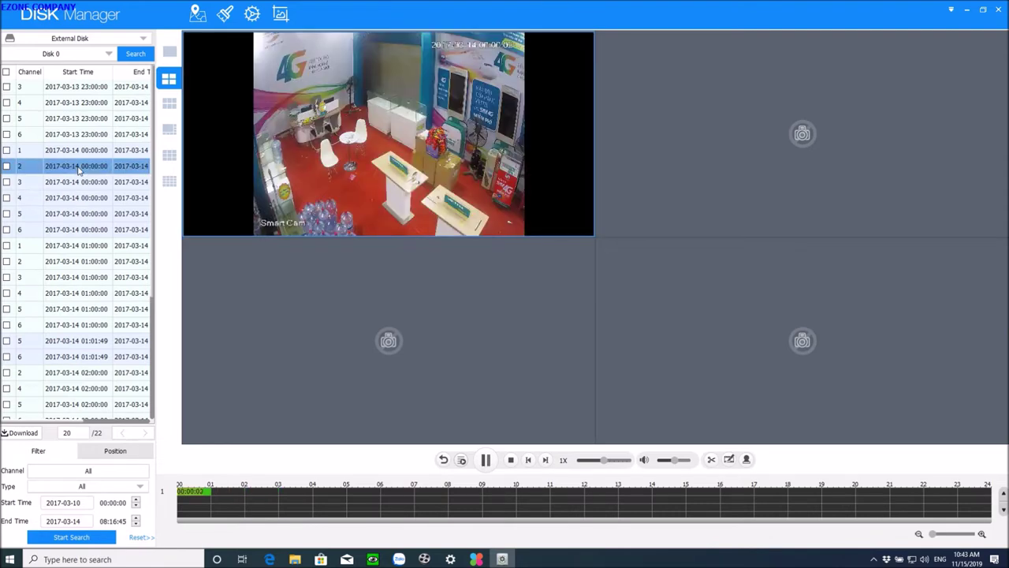
double_click(72, 183)
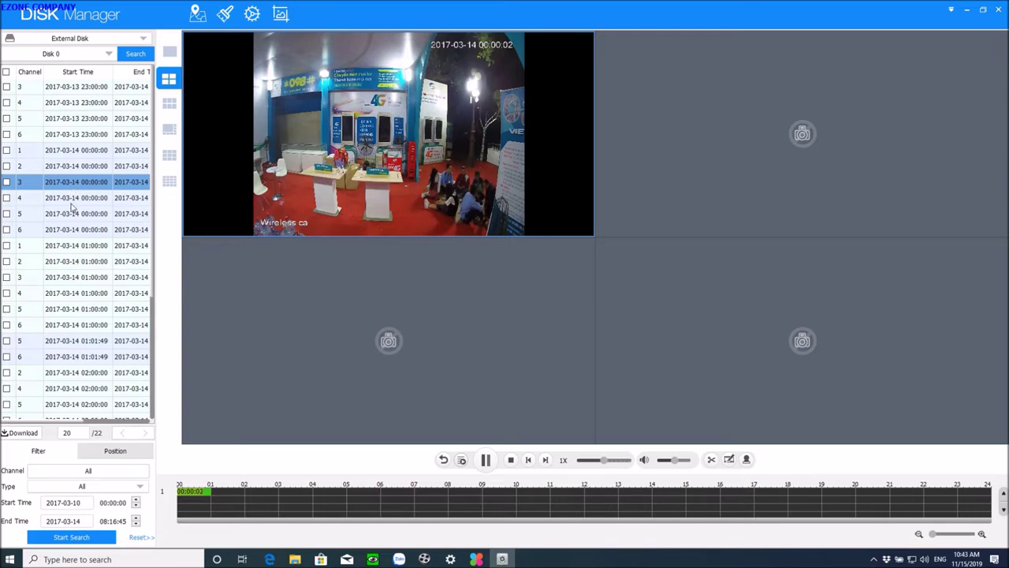
Inspect the channel 3 video enlarged to the full playback area with digital zoom, and stop the playback.
double_click(361, 183)
scroll(714, 262, "up", 5)
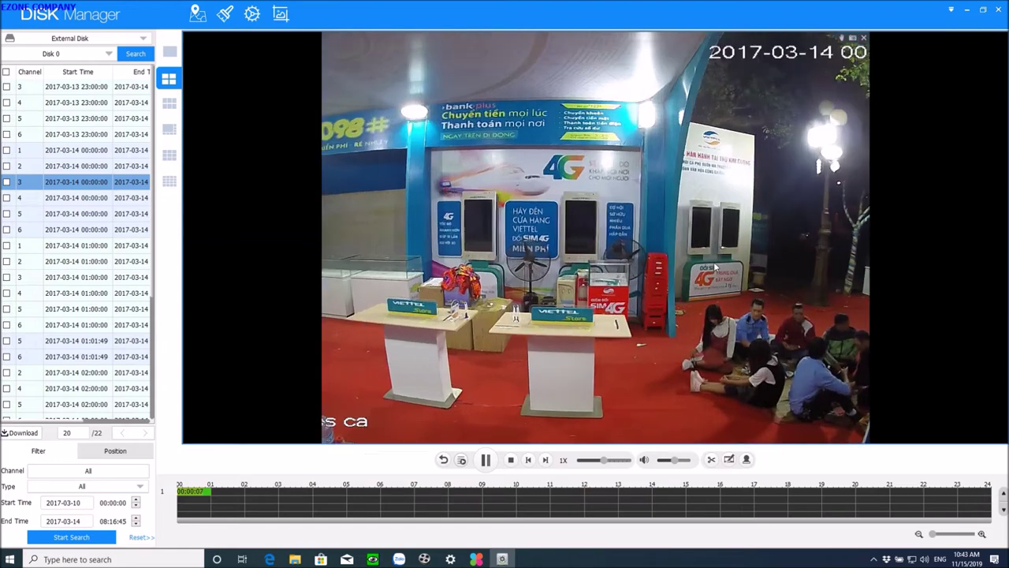
scroll(658, 281, "down", 5)
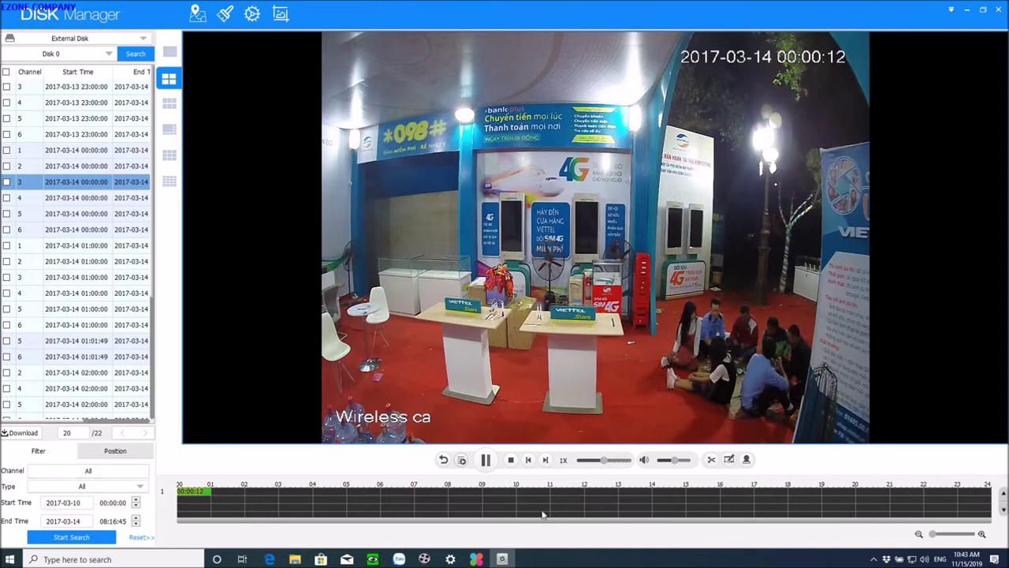
left_click(510, 459)
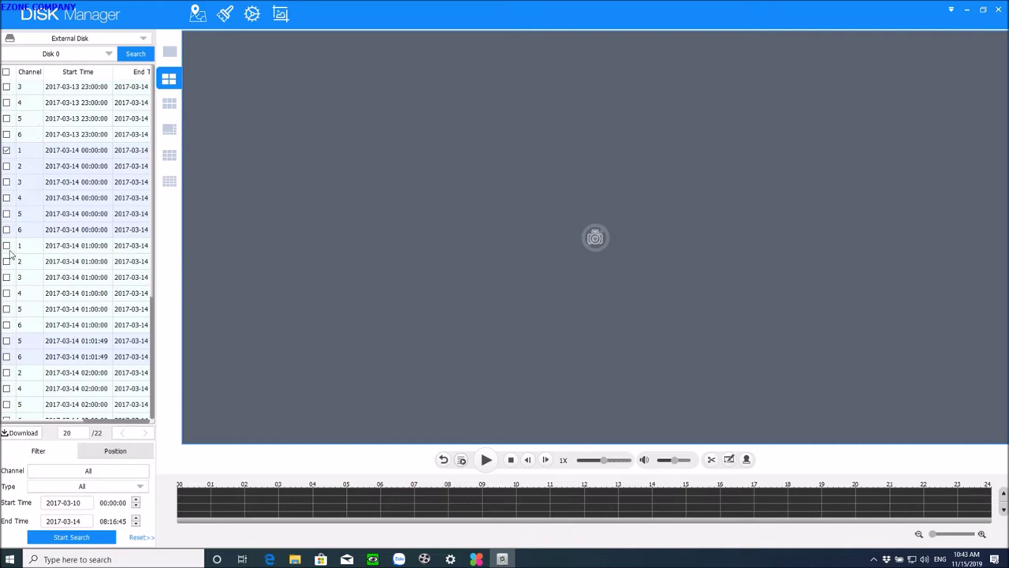
scroll(41, 263, "down", 3)
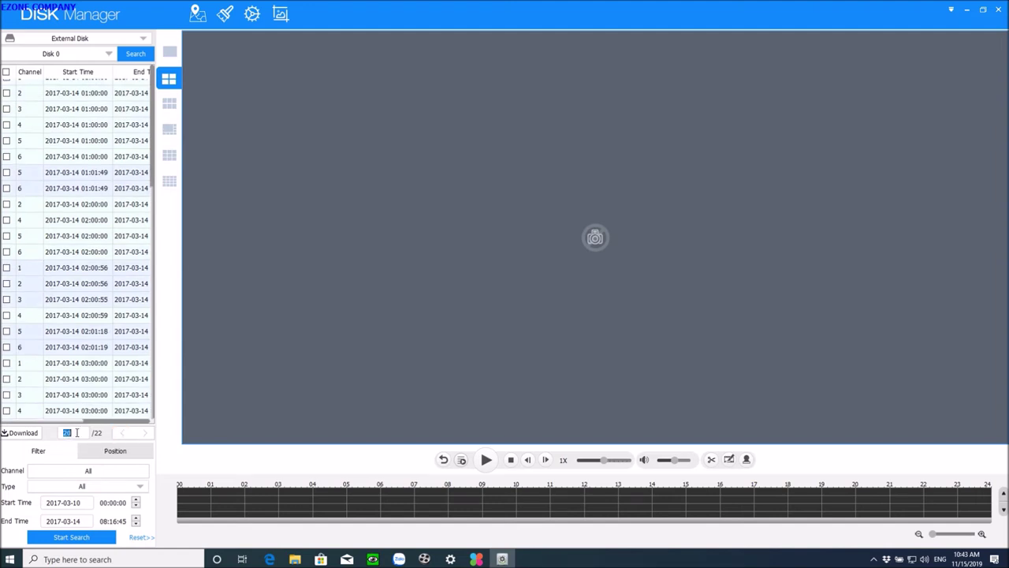
key("Return")
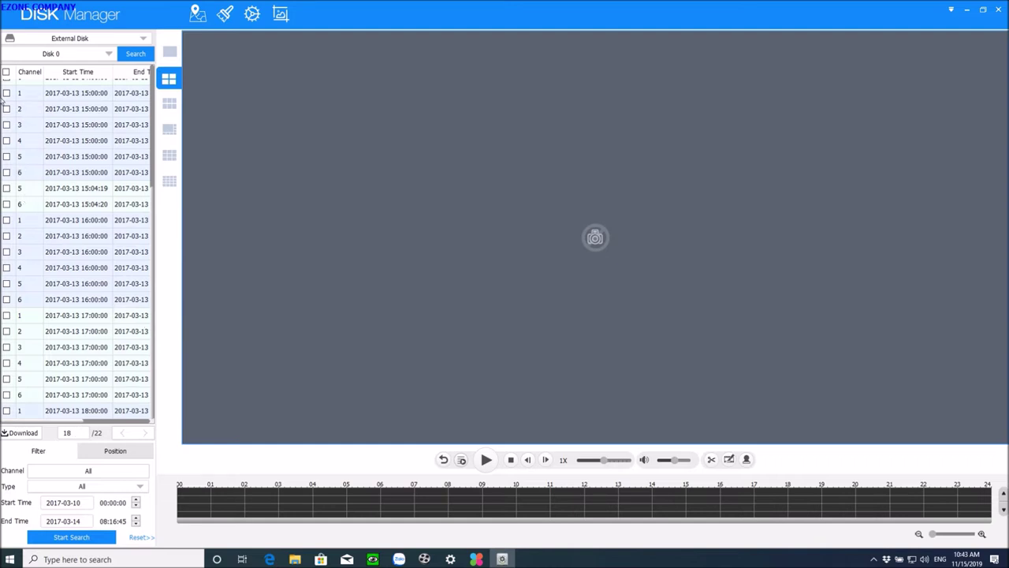
double_click(76, 96)
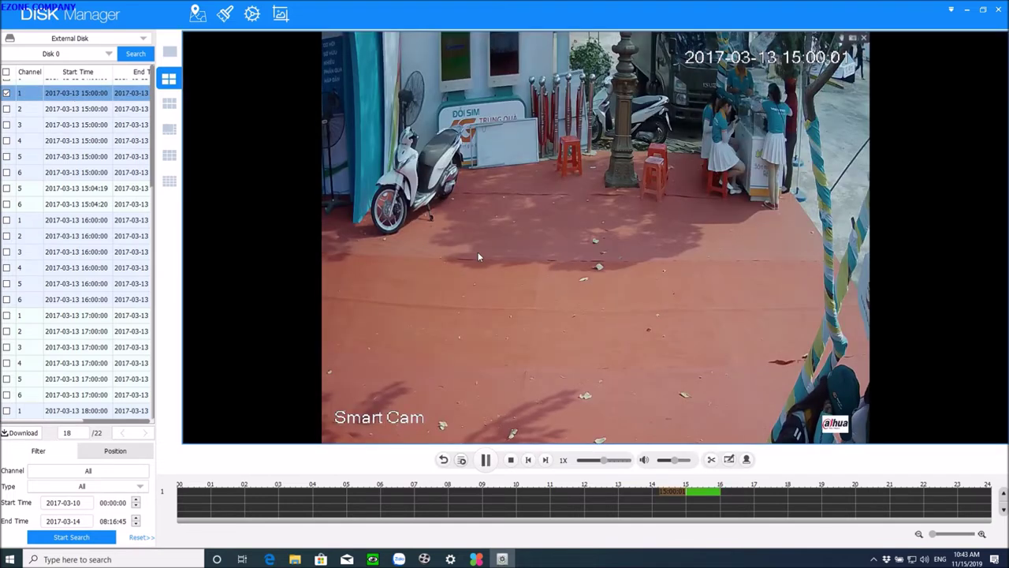
Start downloading the ticked recordings and create a destination folder named Disk NVR on the New Volume (D:) drive.
left_click(23, 434)
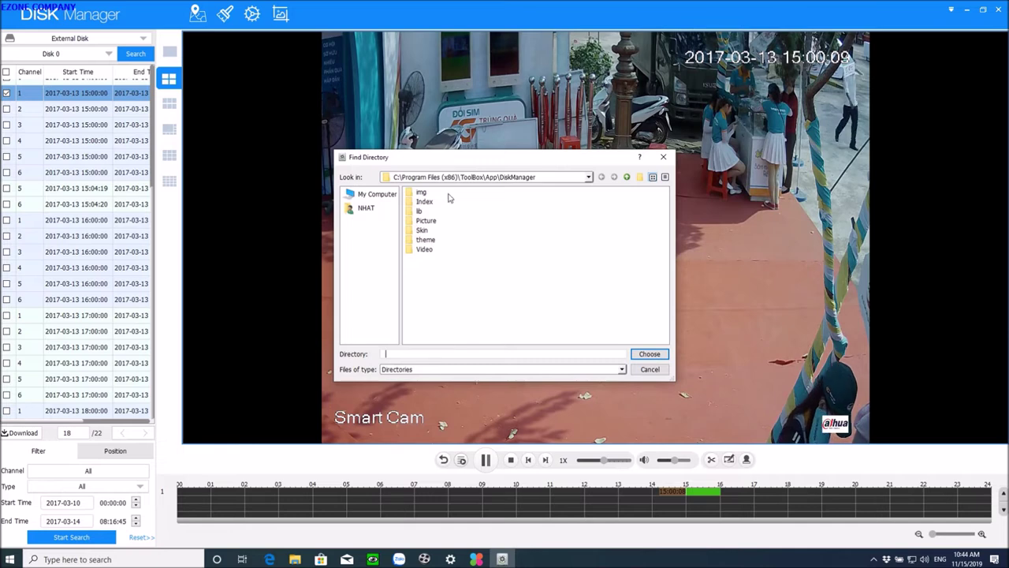
left_click(369, 194)
double_click(430, 194)
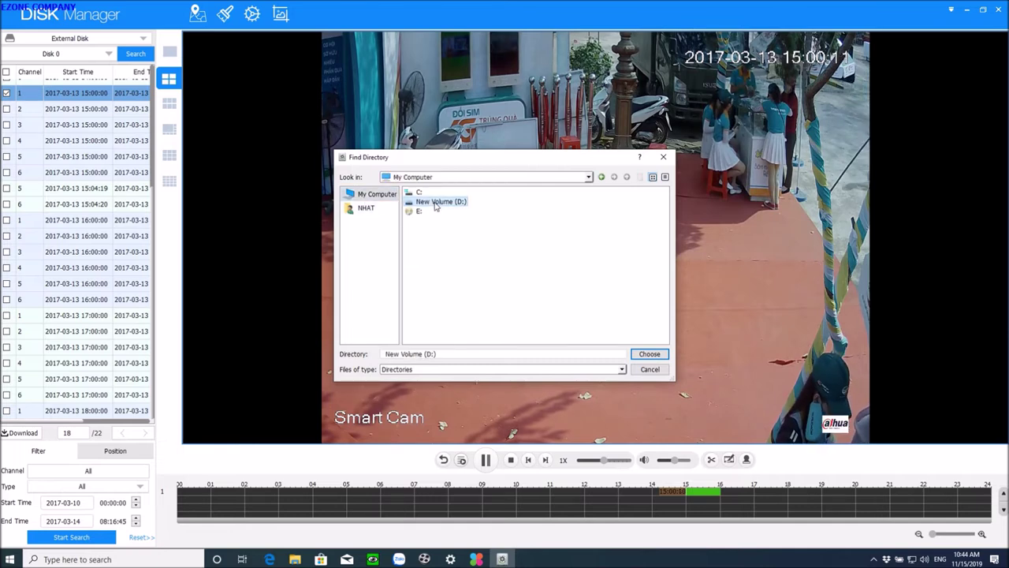
right_click(589, 273)
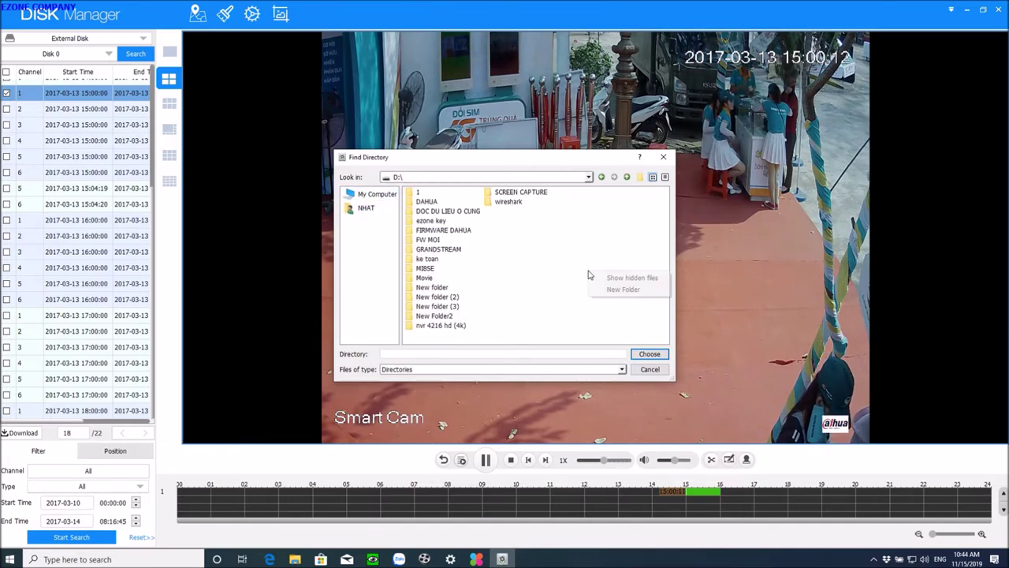
left_click(609, 291)
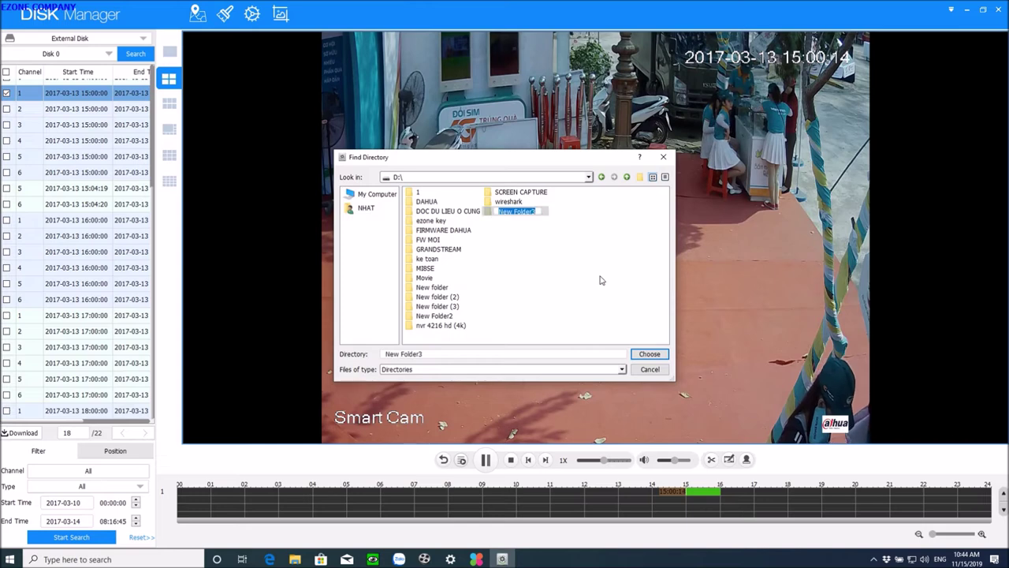
type("Disk NV")
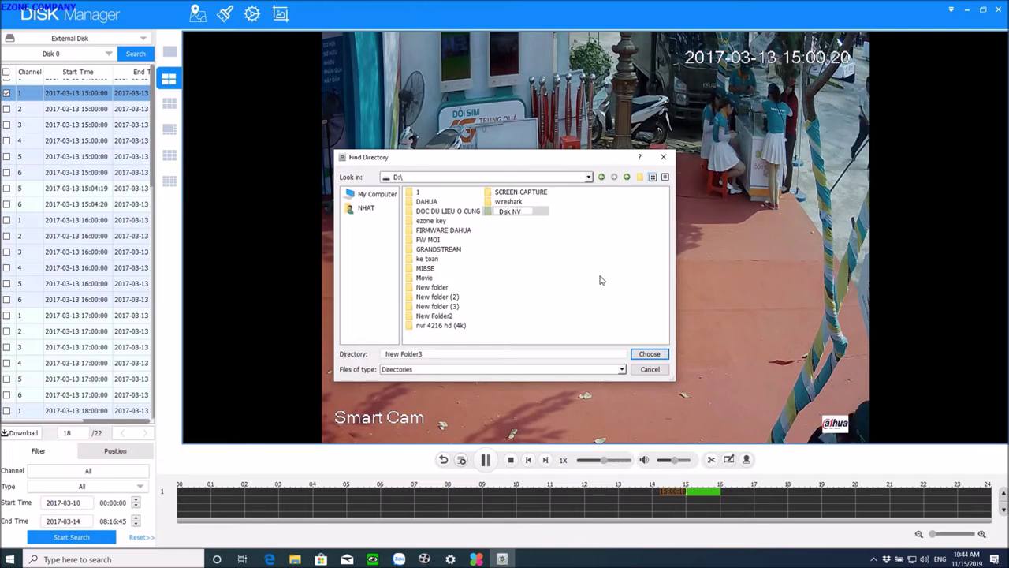
type("R")
key("Return")
Download the recordings into the Disk NVR folder and dismiss the download window once all files are complete.
double_click(514, 211)
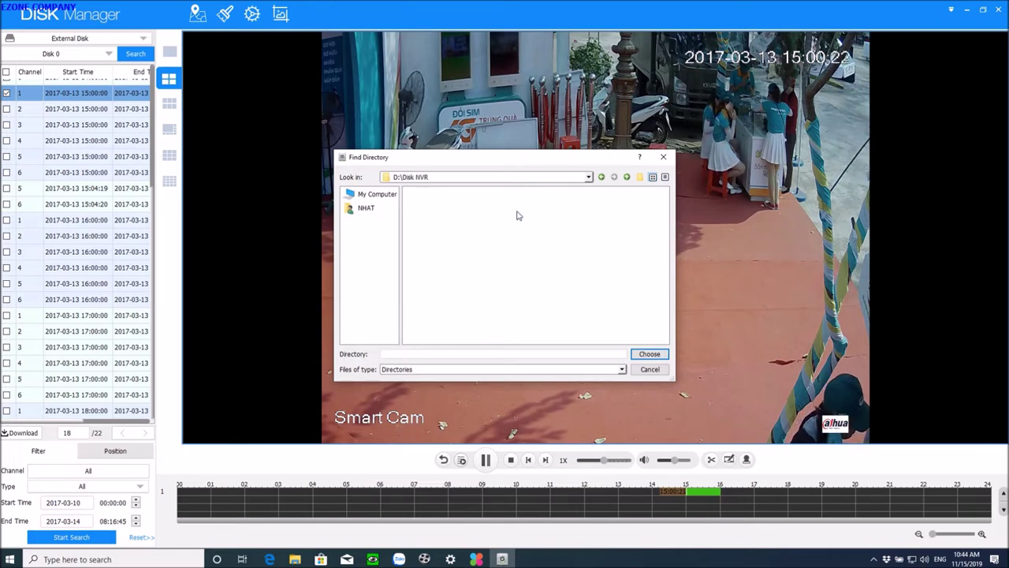
left_click(648, 356)
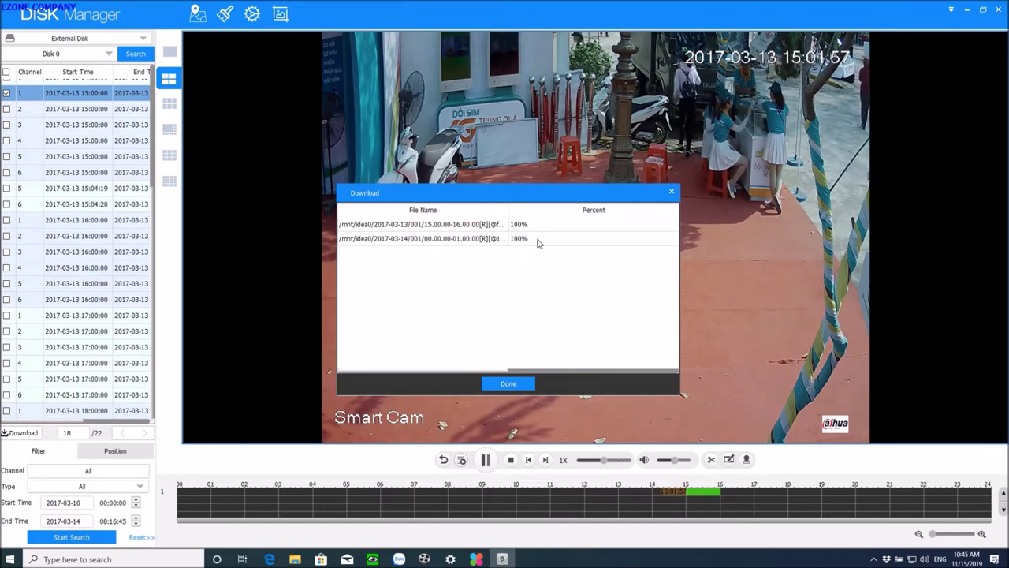
left_click(511, 384)
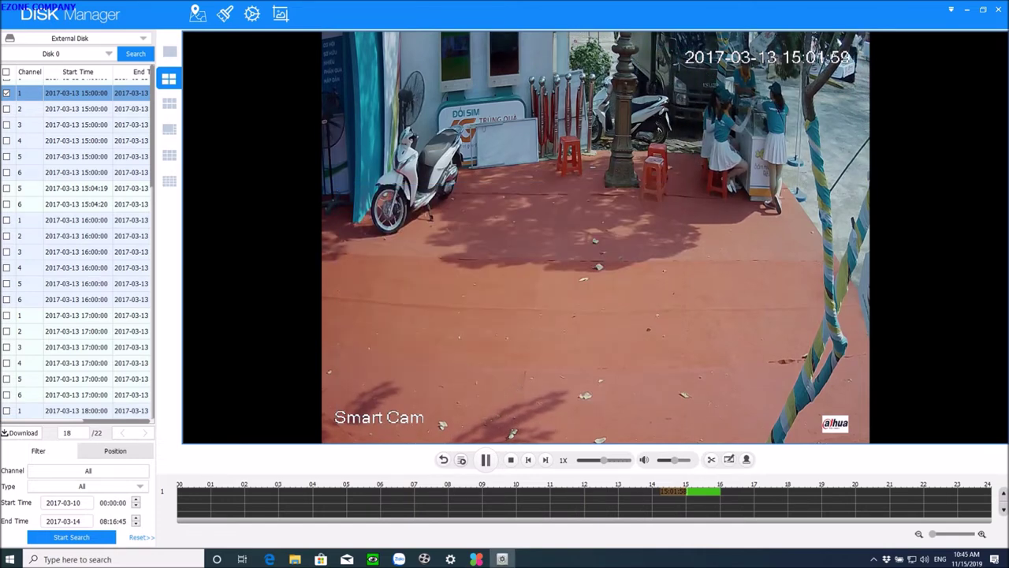
Switch to File Explorer and open the Disk NVR folder on New Volume (D:).
left_click(294, 559)
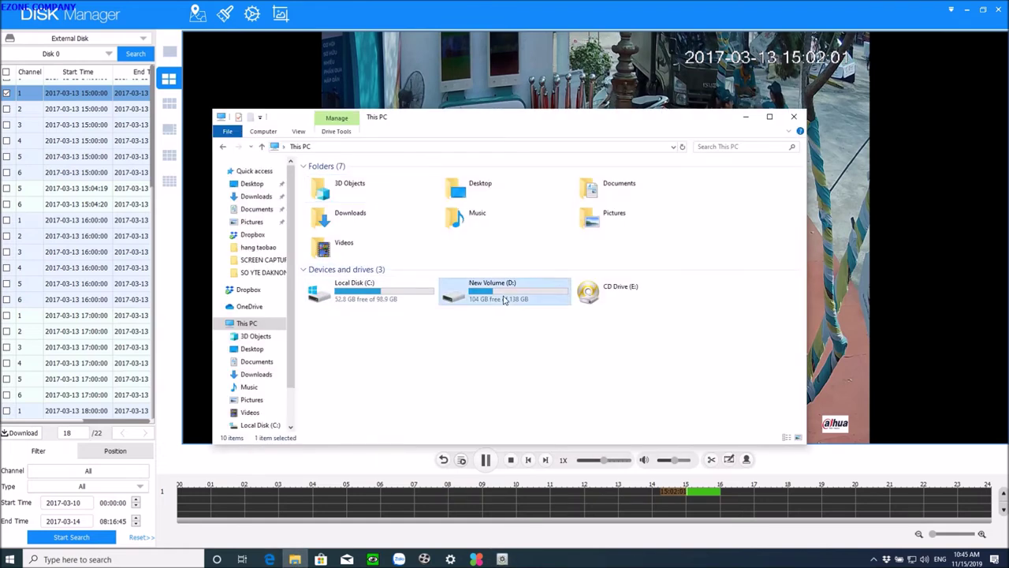
double_click(485, 288)
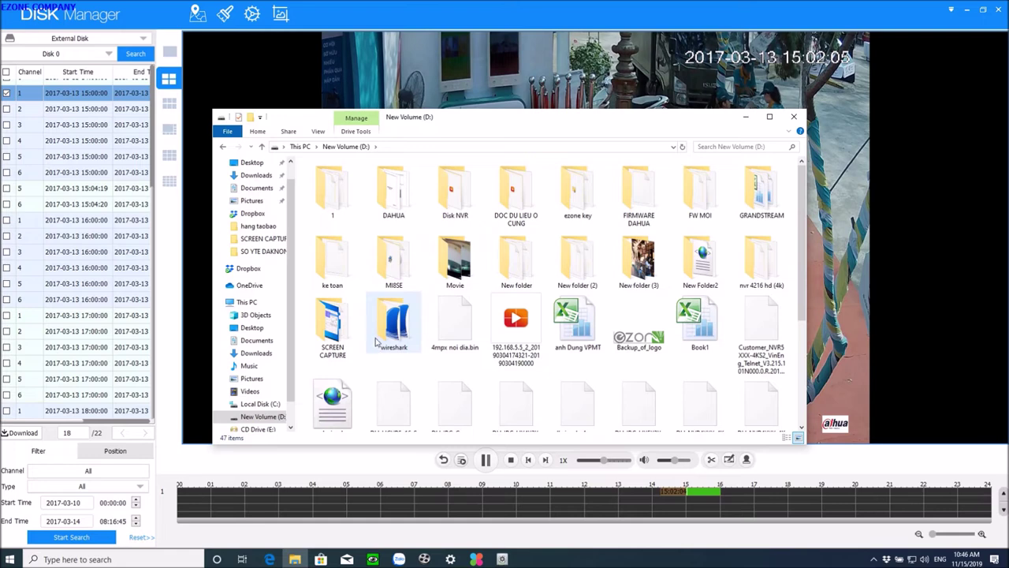
left_click(452, 193)
double_click(452, 193)
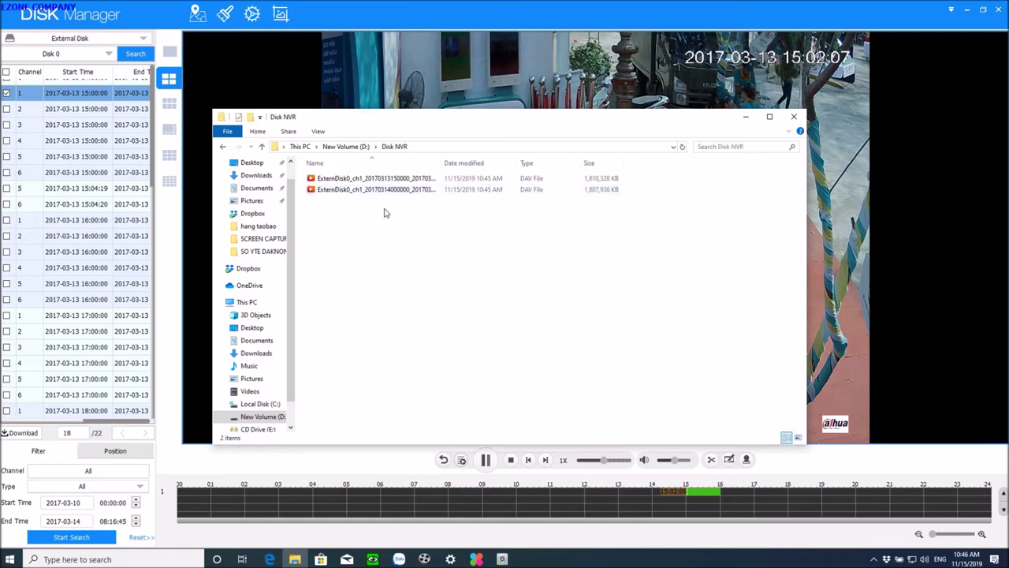
left_click(390, 191)
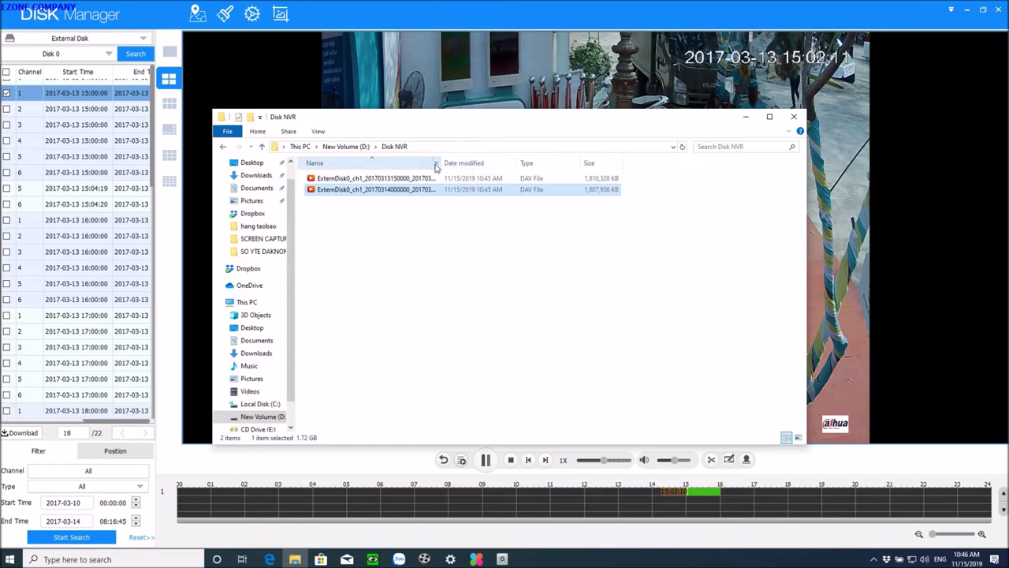
left_click_drag(455, 162, 557, 162)
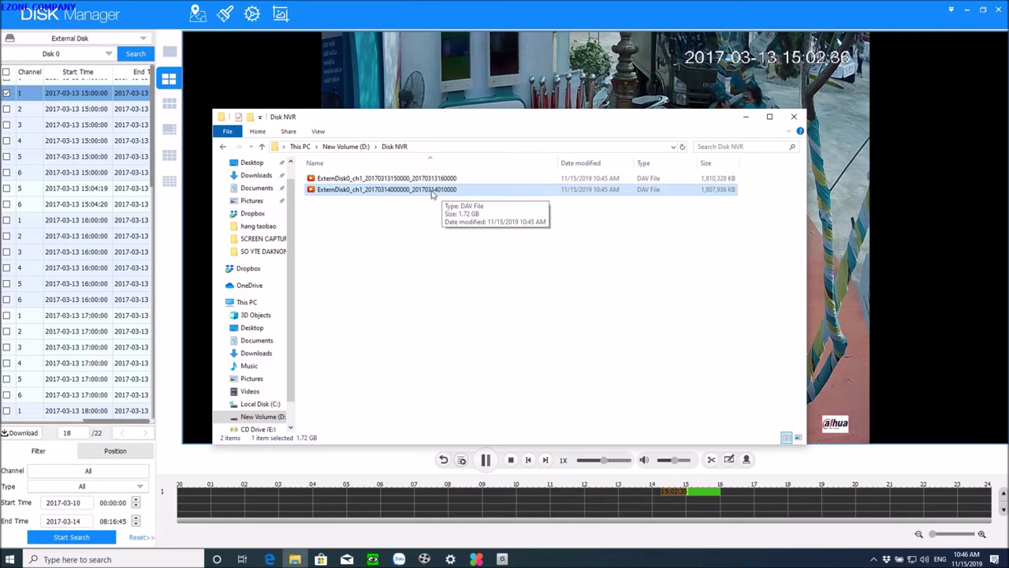
double_click(432, 192)
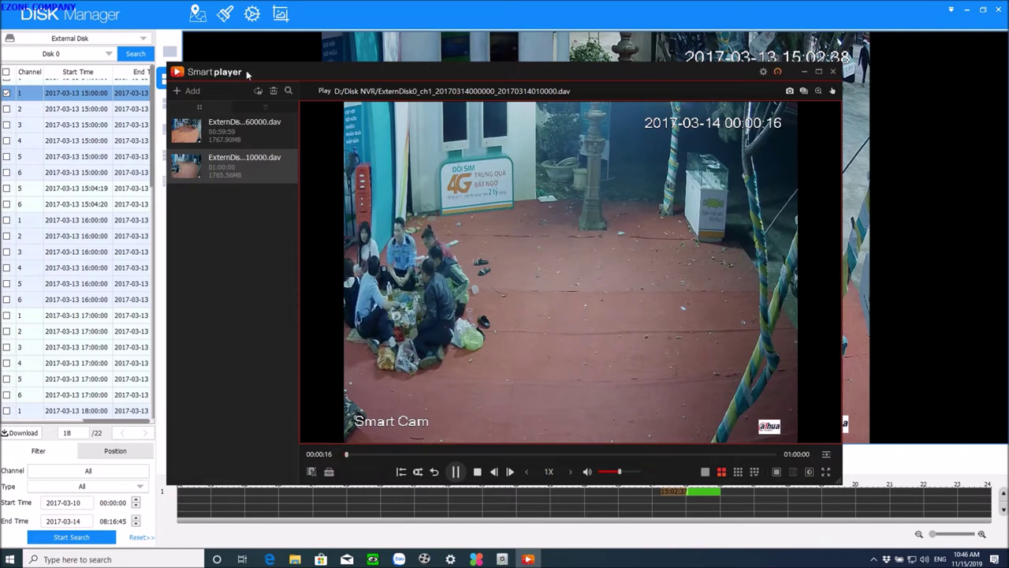
Switch to ToolBox, view its Set model and Play record tool categories, and close the ToolBox window.
left_click(477, 559)
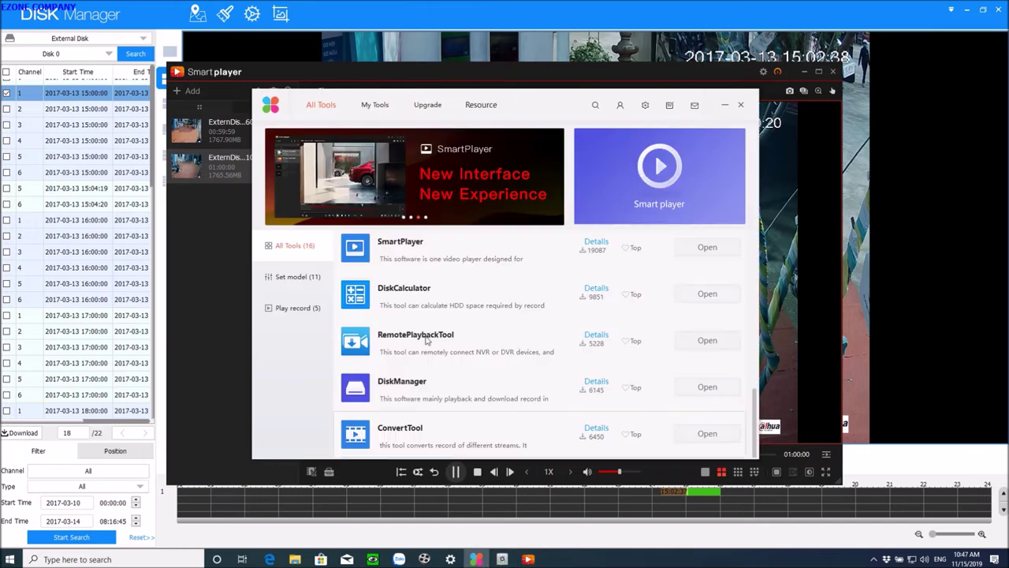
left_click(300, 277)
left_click(307, 310)
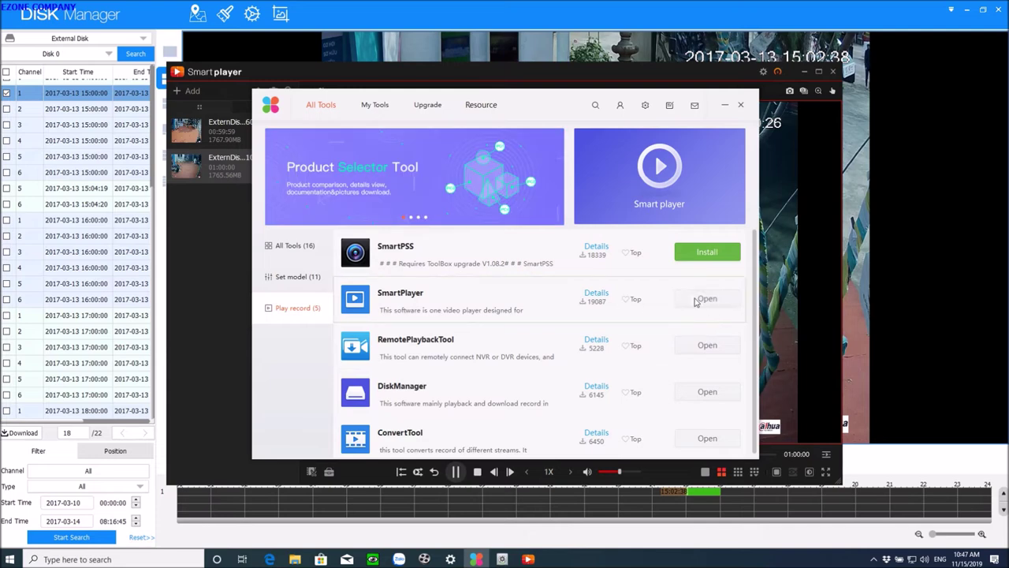
left_click(740, 105)
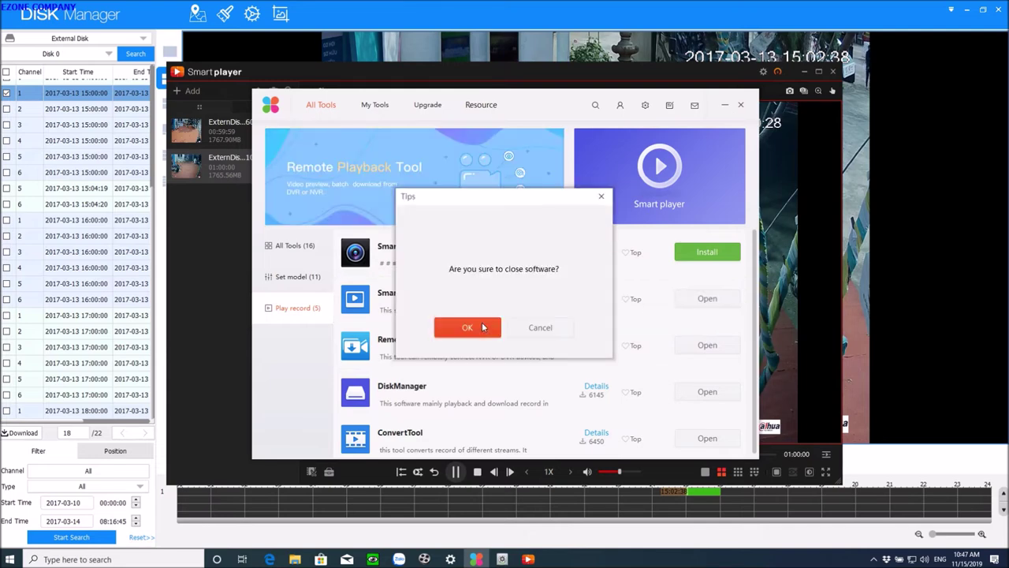
left_click(484, 328)
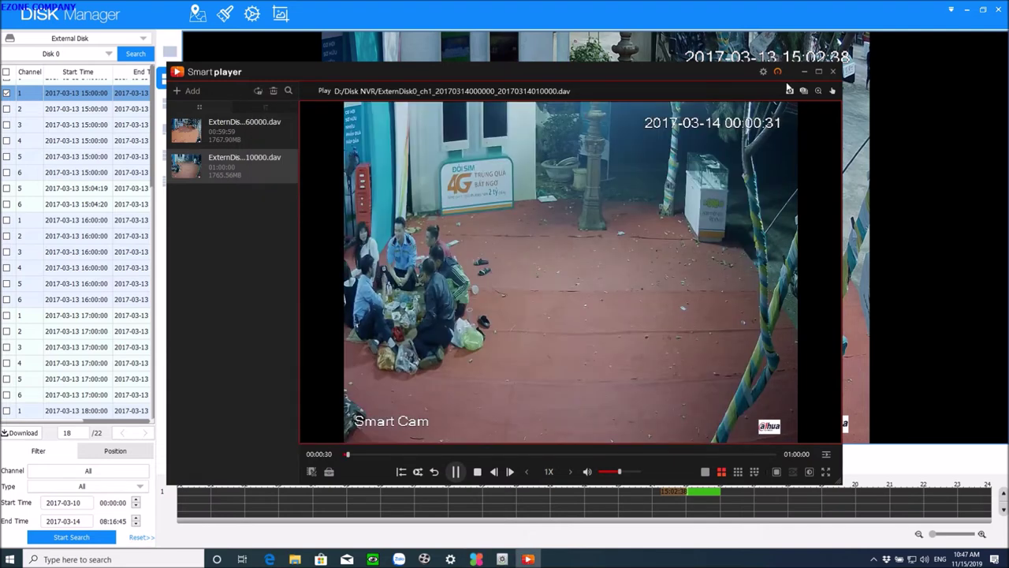
Close Smartplayer, the Disk NVR folder window and DiskManager.
left_click(832, 71)
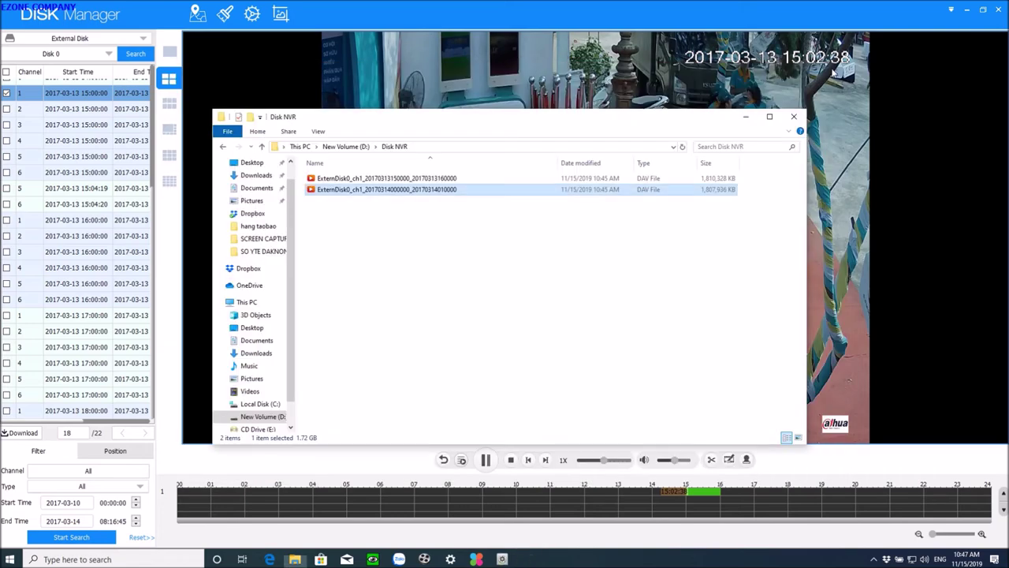
left_click(794, 117)
left_click(997, 9)
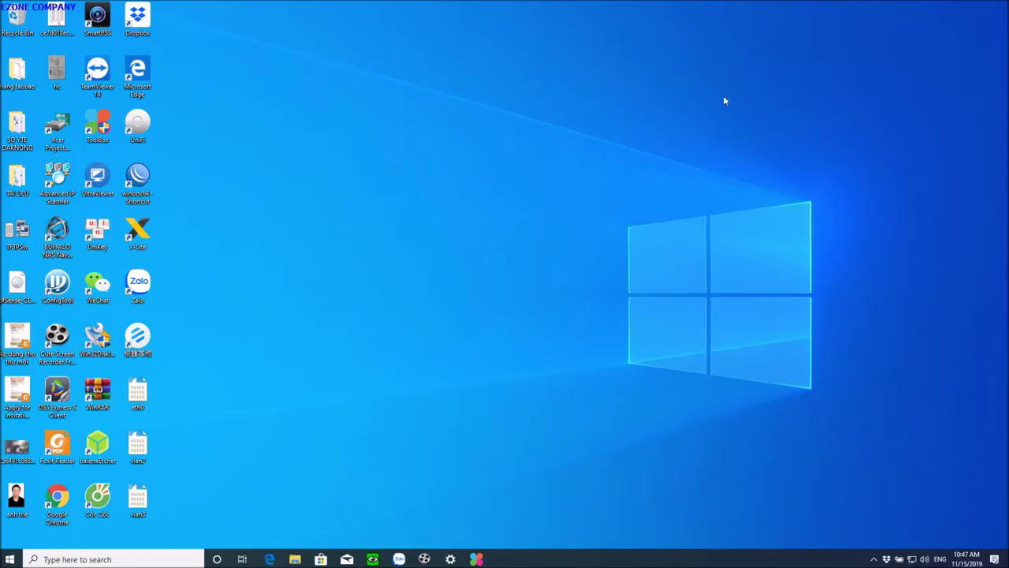
Reopen ToolBox and launch RemotePlaybackTool from the list of all tools.
left_click(476, 558)
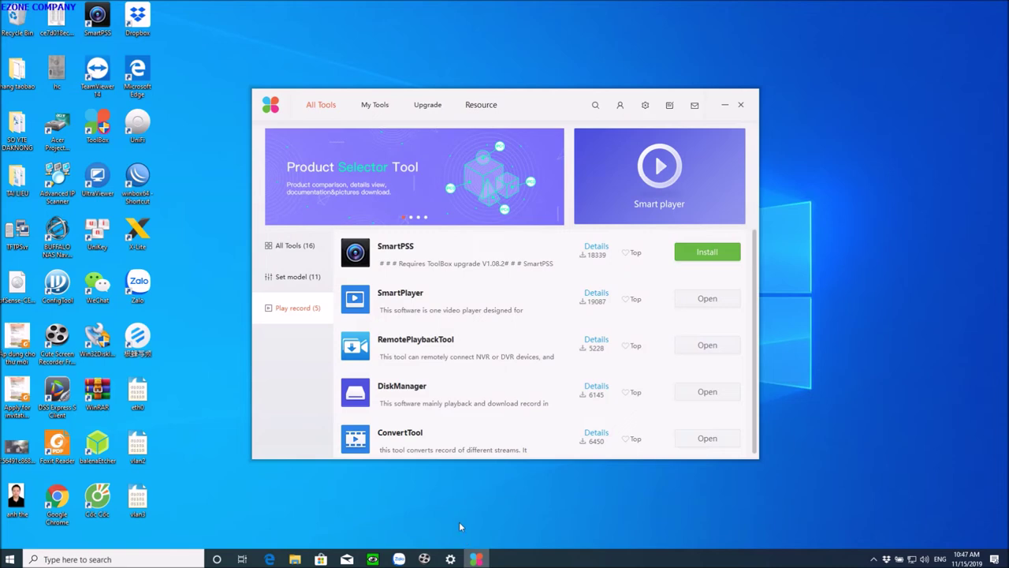
left_click(290, 245)
scroll(471, 353, "down", 8)
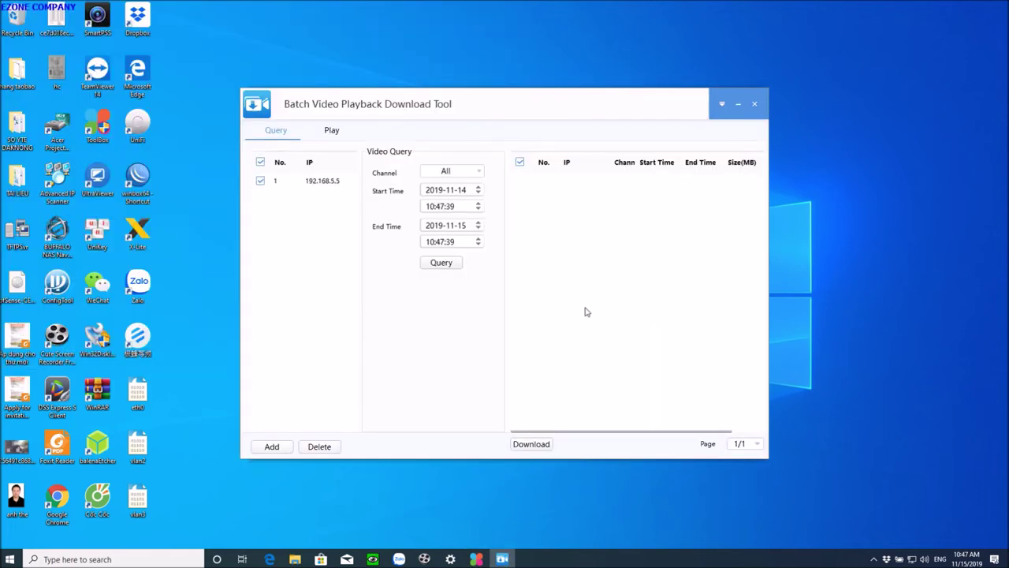
Delete the existing device 192.168.5.5 from the device list and confirm the removal.
left_click(313, 184)
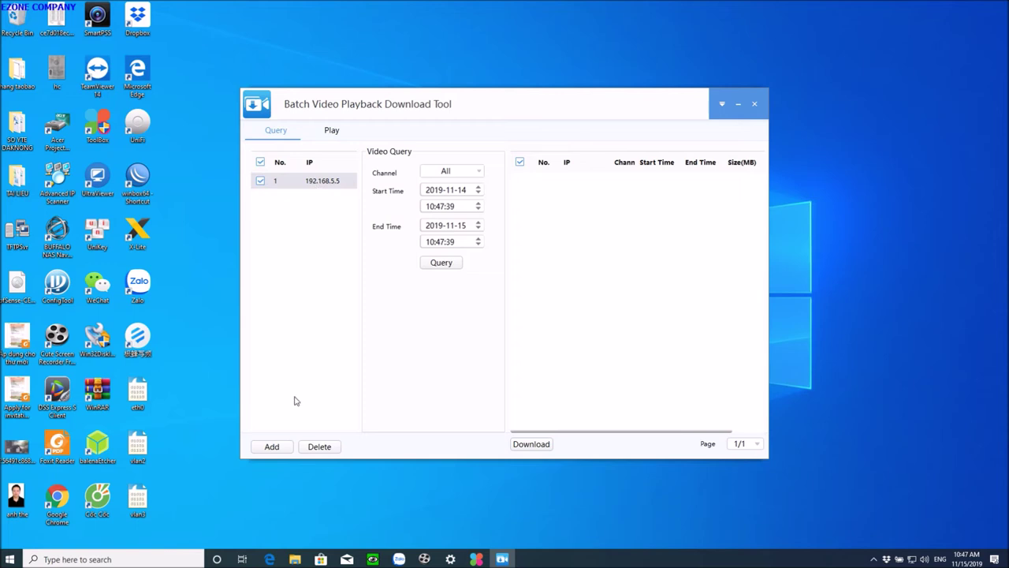
left_click(318, 446)
left_click(477, 334)
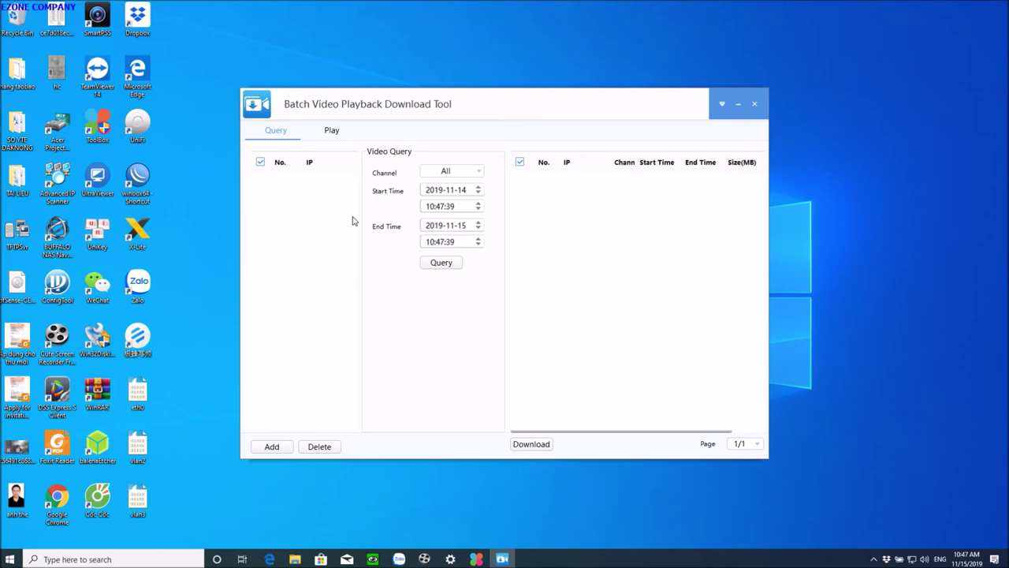
Add a device with IP 192.168.5.5, username admin, the account password and port 3000.
left_click(270, 447)
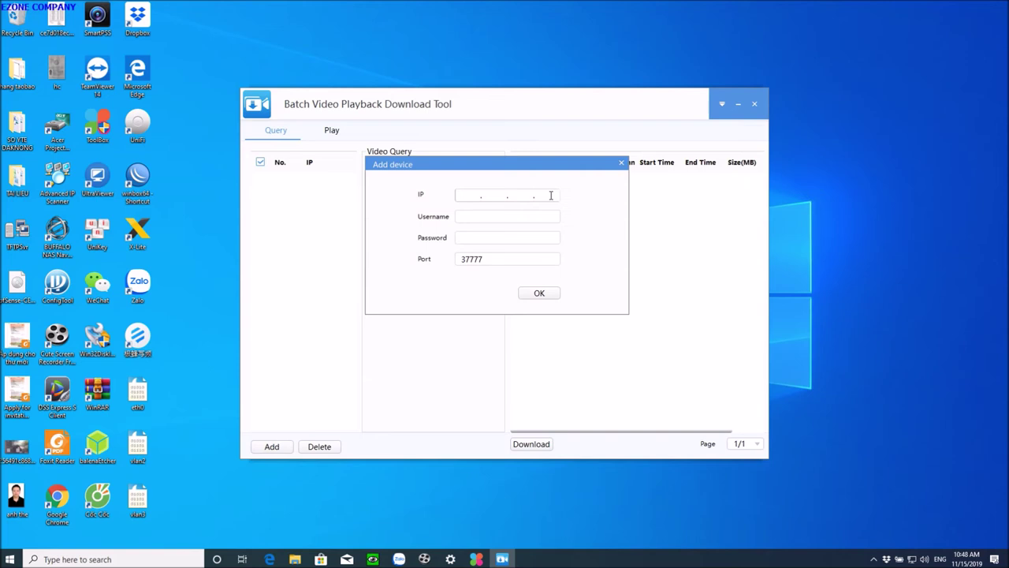
left_click(522, 195)
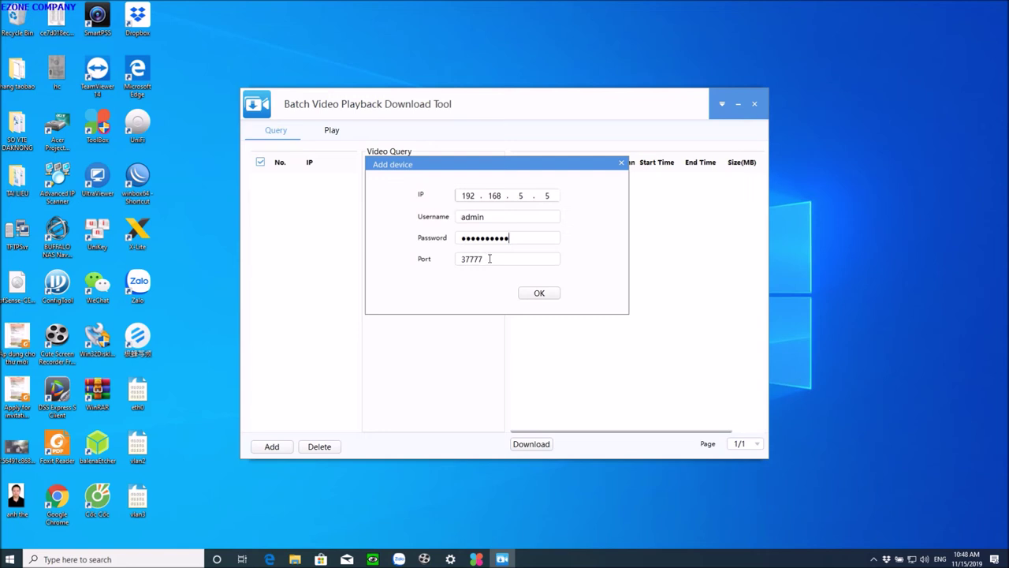
left_click_drag(489, 259, 457, 259)
type("3000")
left_click(542, 295)
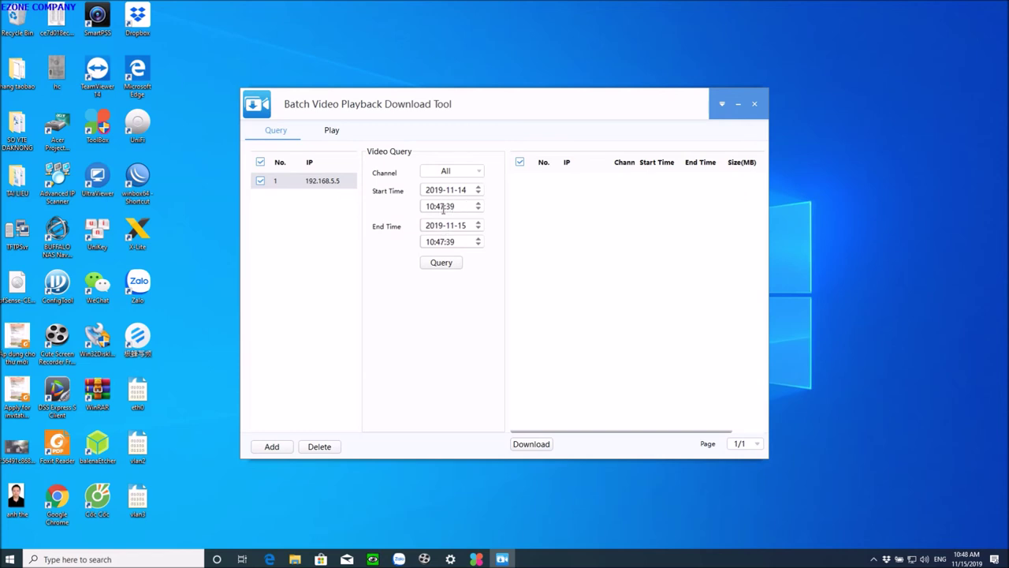
Query the device's recordings on all channels for 2019-11-14 to 2019-11-15 and look through the results list.
left_click(447, 265)
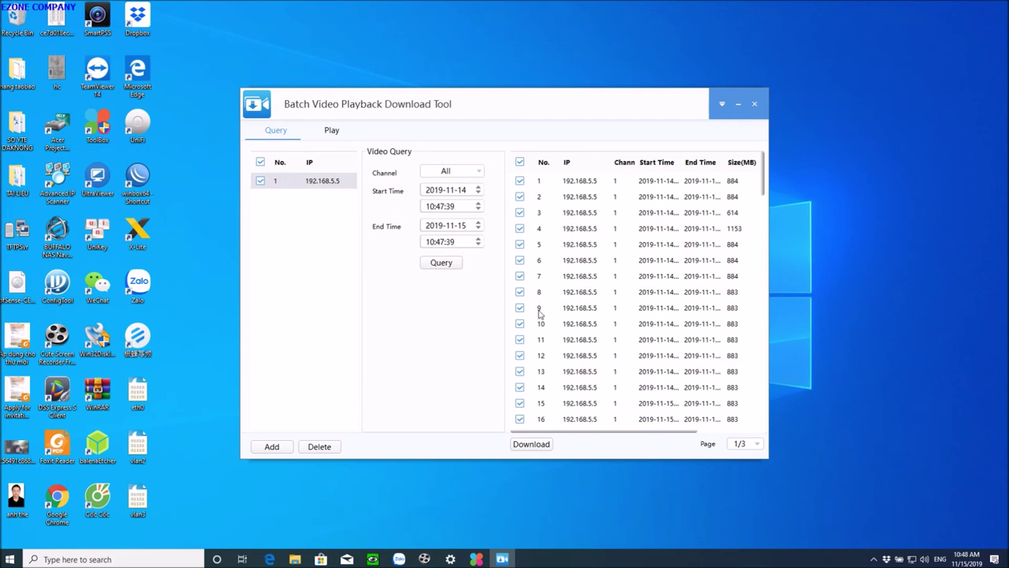
scroll(565, 314, "down", 2)
scroll(591, 315, "up", 2)
scroll(628, 312, "down", 14)
scroll(628, 308, "down", 14)
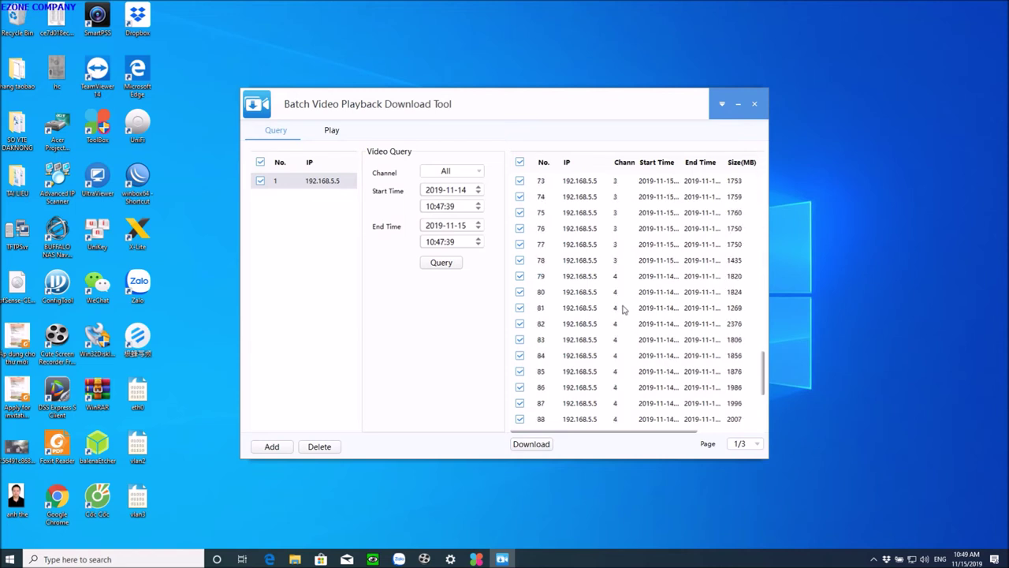
scroll(615, 306, "up", 13)
scroll(609, 306, "up", 15)
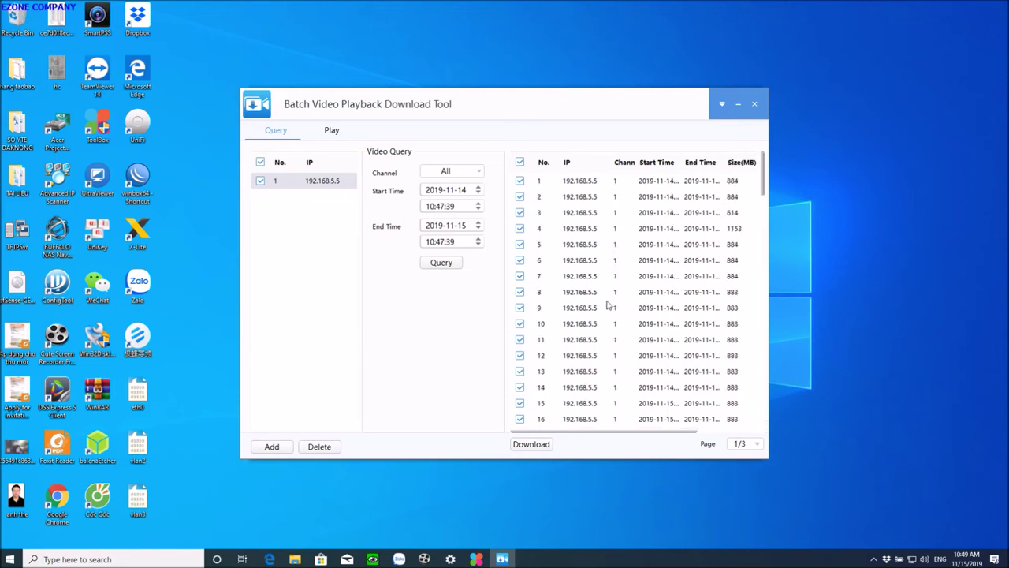
scroll(646, 272, "down", 14)
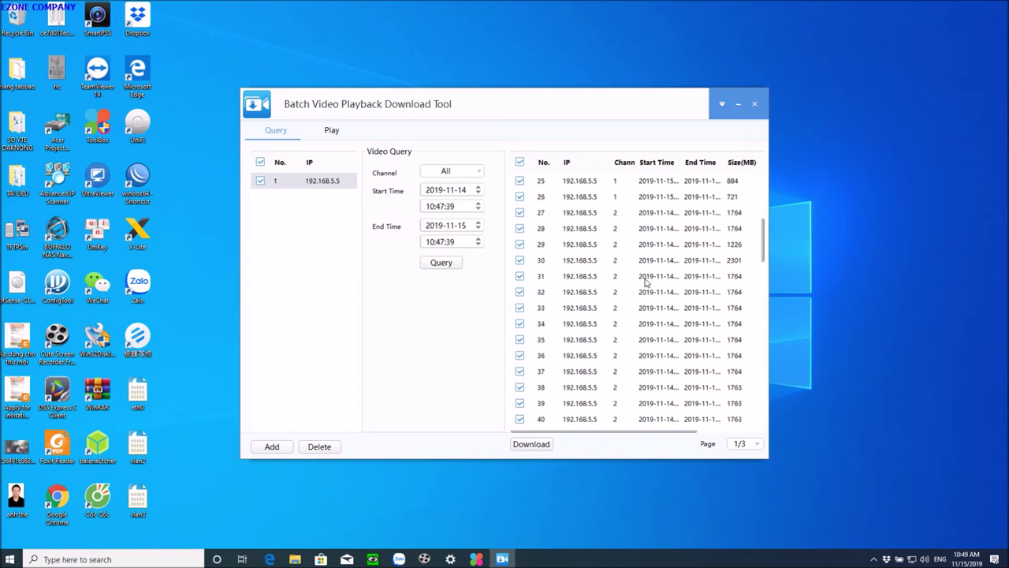
scroll(639, 278, "down", 8)
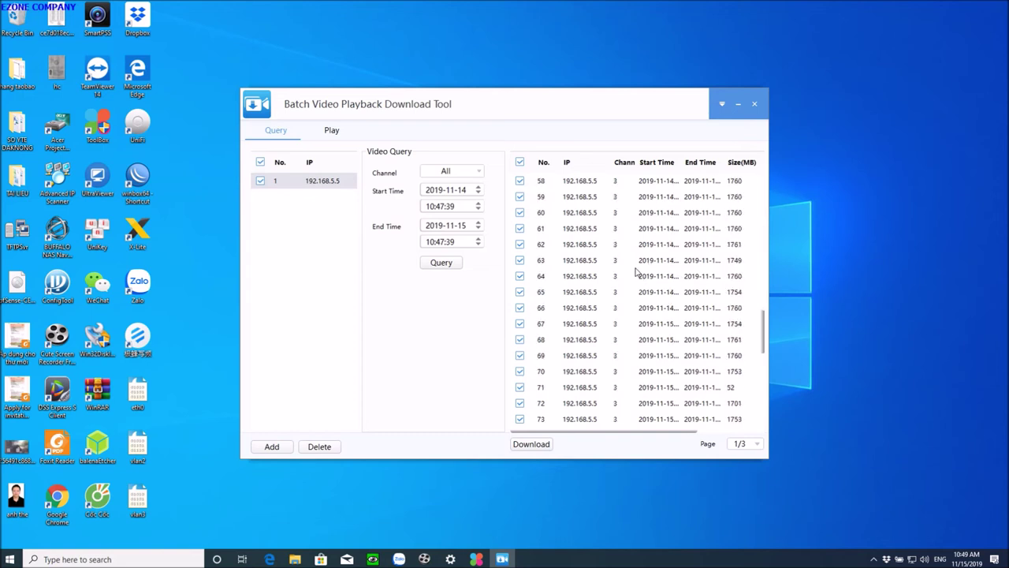
Query only channel 4's recordings and widen the Start Time column to show full dates and times.
left_click(467, 174)
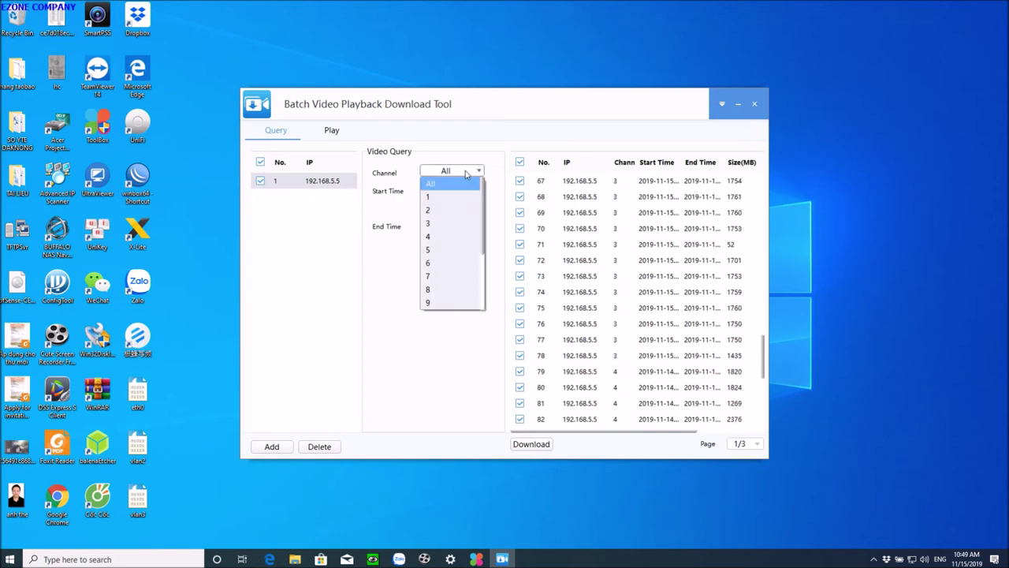
left_click(438, 236)
left_click(439, 267)
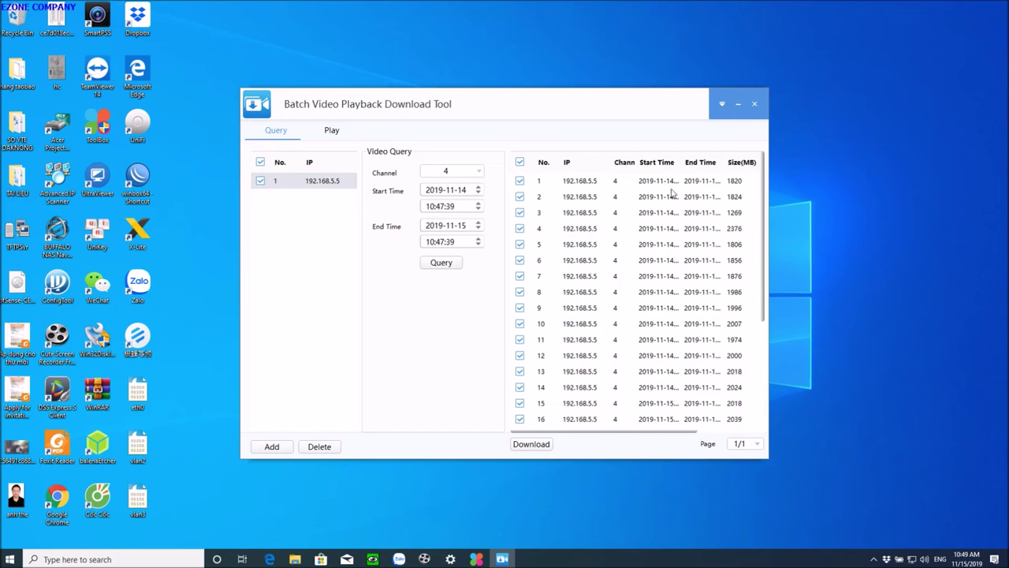
left_click_drag(681, 160, 721, 157)
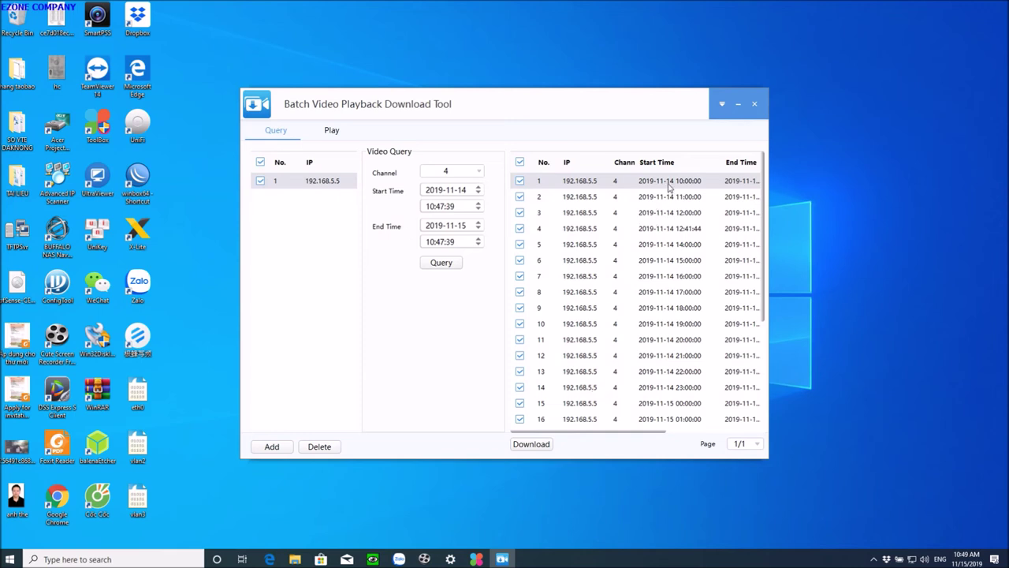
double_click(582, 184)
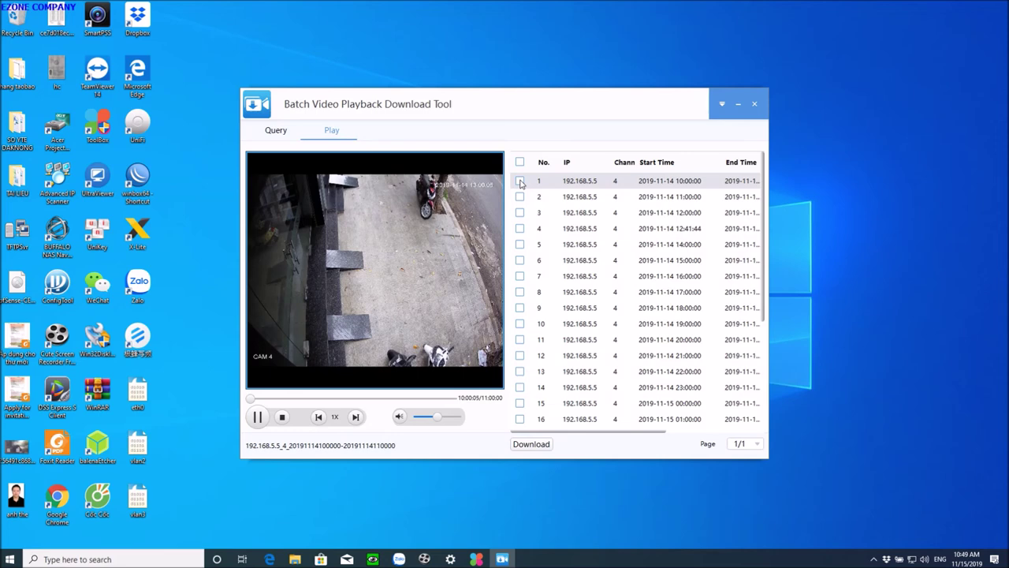
left_click(520, 162)
left_click(520, 181)
left_click(533, 444)
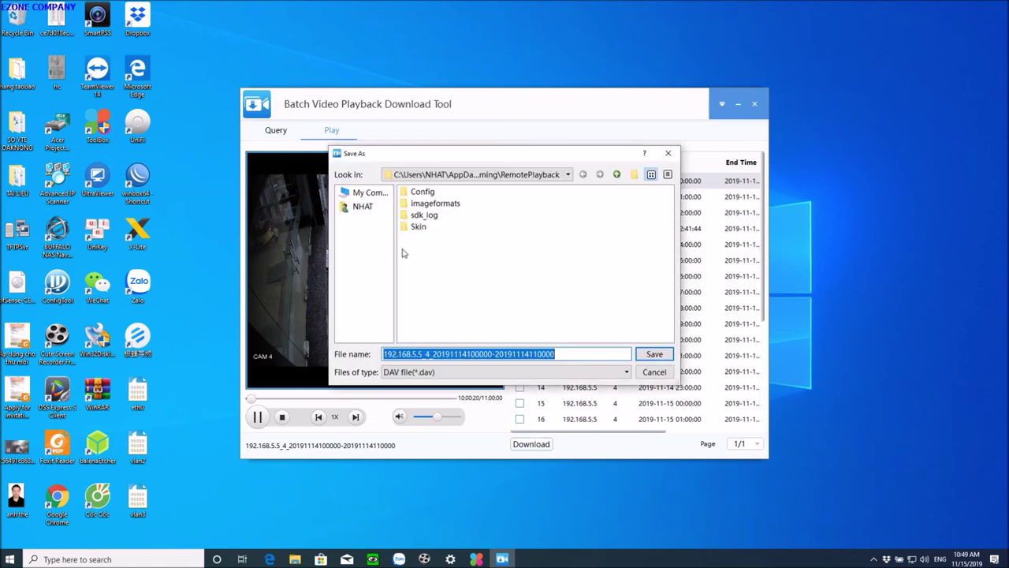
left_click(364, 193)
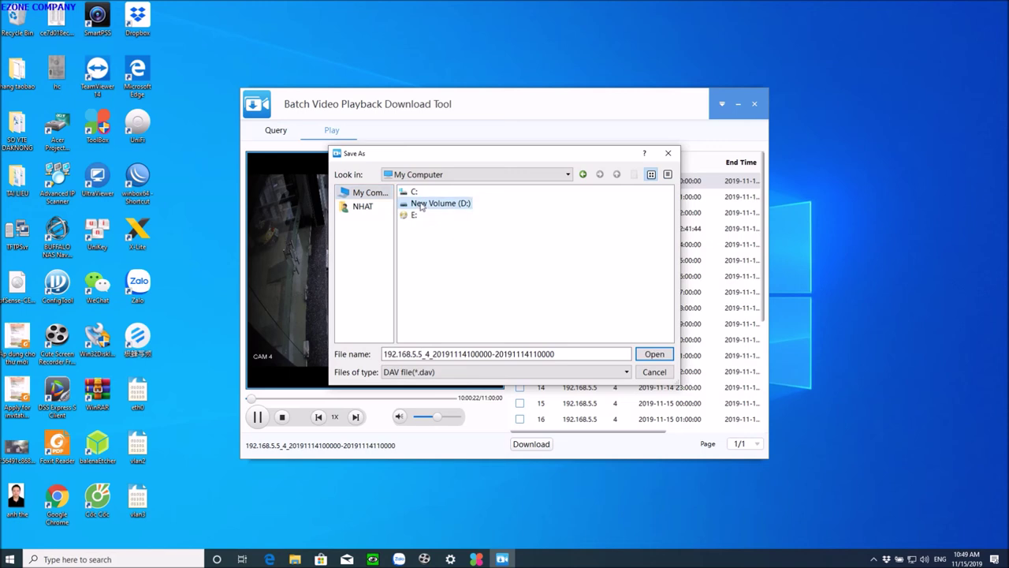
double_click(423, 207)
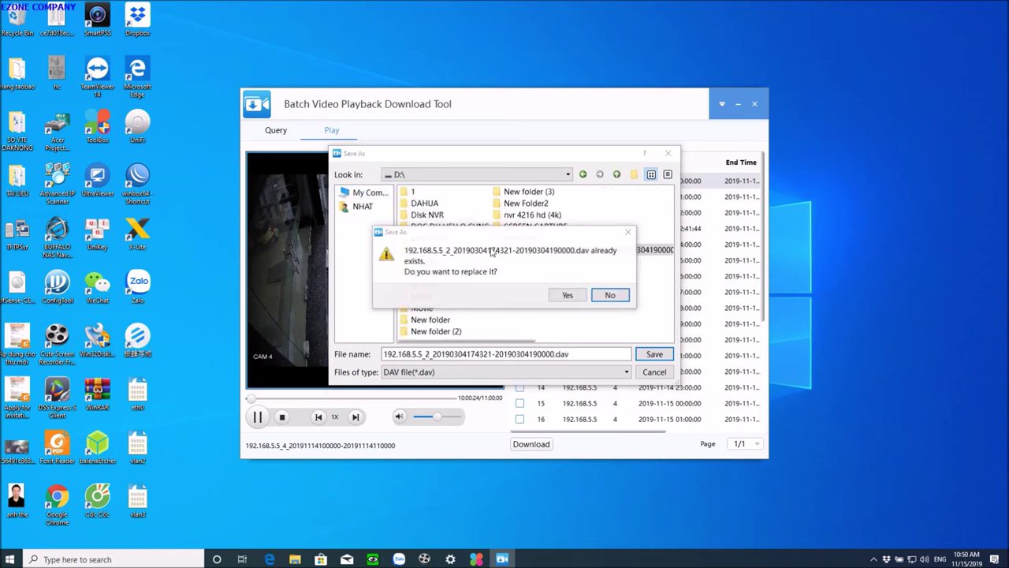
left_click(611, 296)
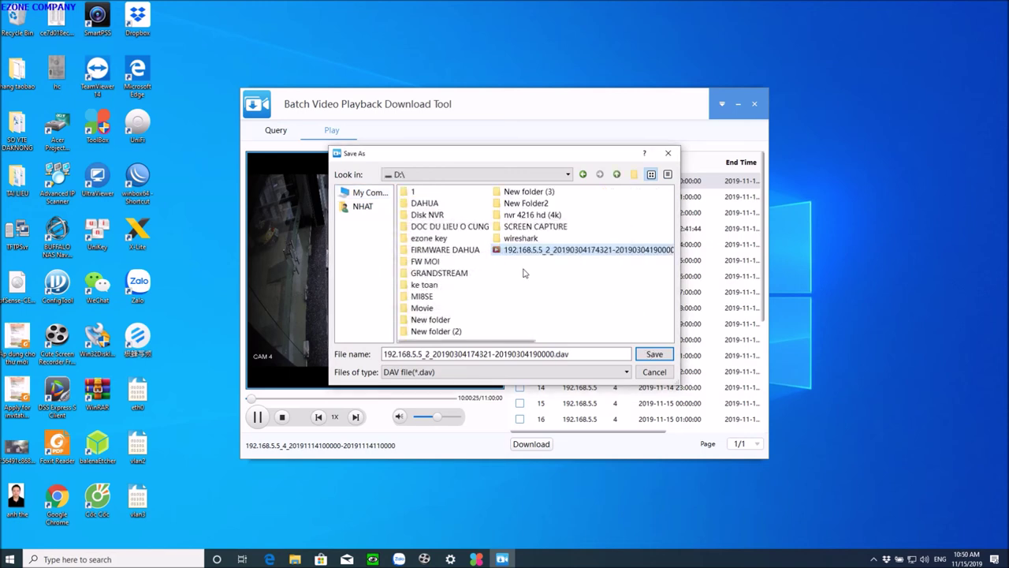
double_click(434, 215)
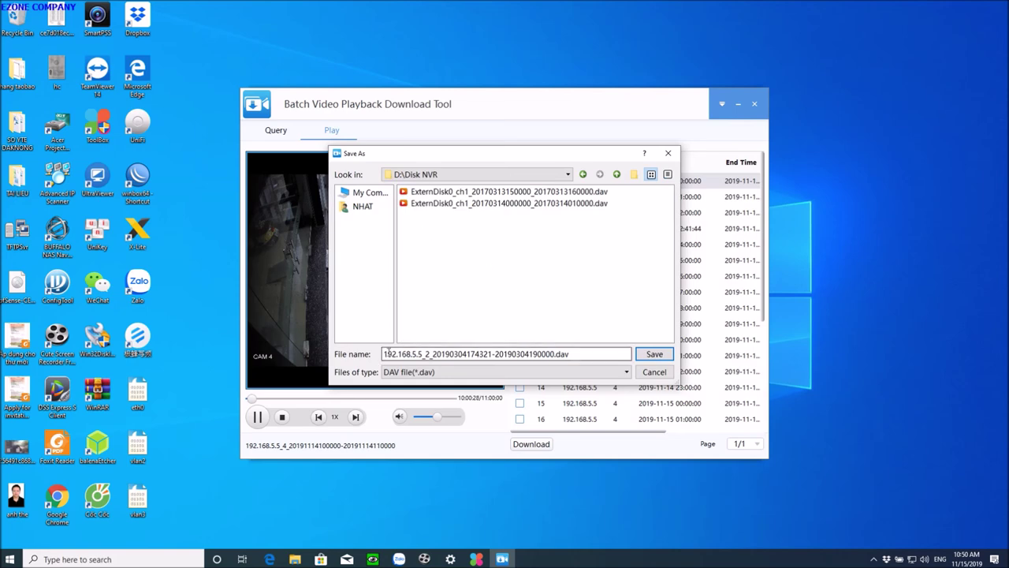
left_click(654, 356)
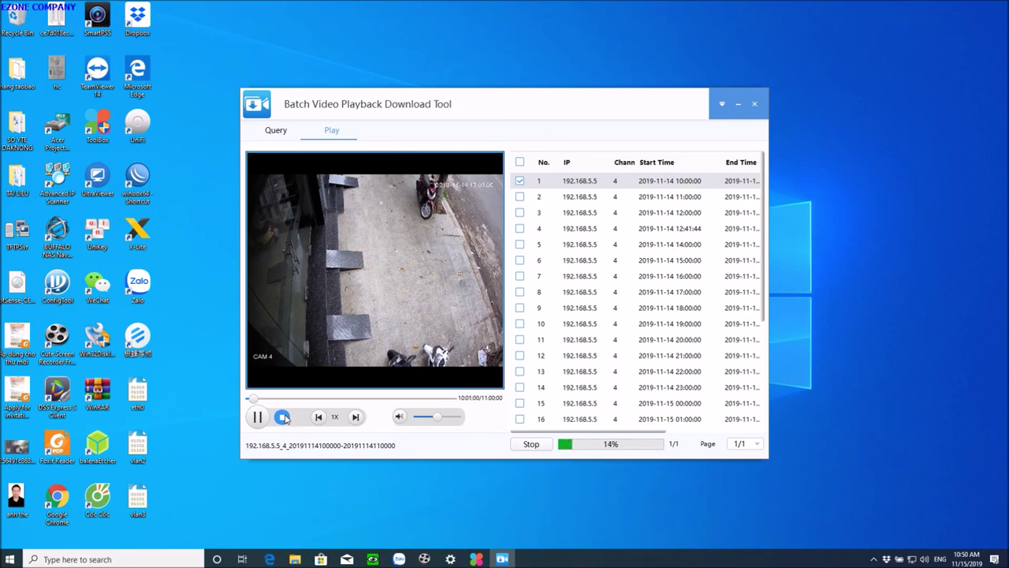
Stop the video playback, close the Batch Video Playback Download Tool and confirm closing it.
left_click(284, 418)
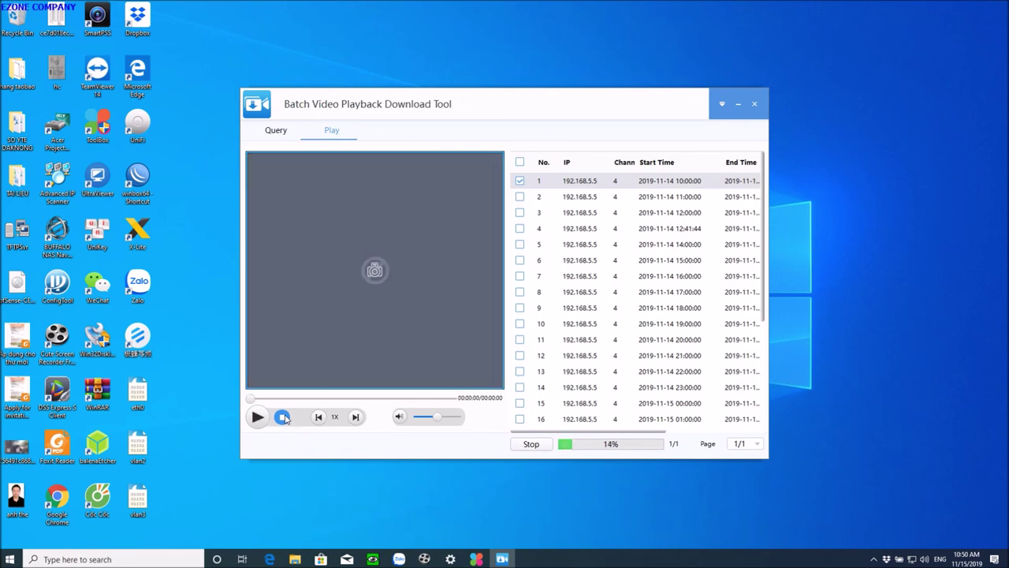
left_click(754, 103)
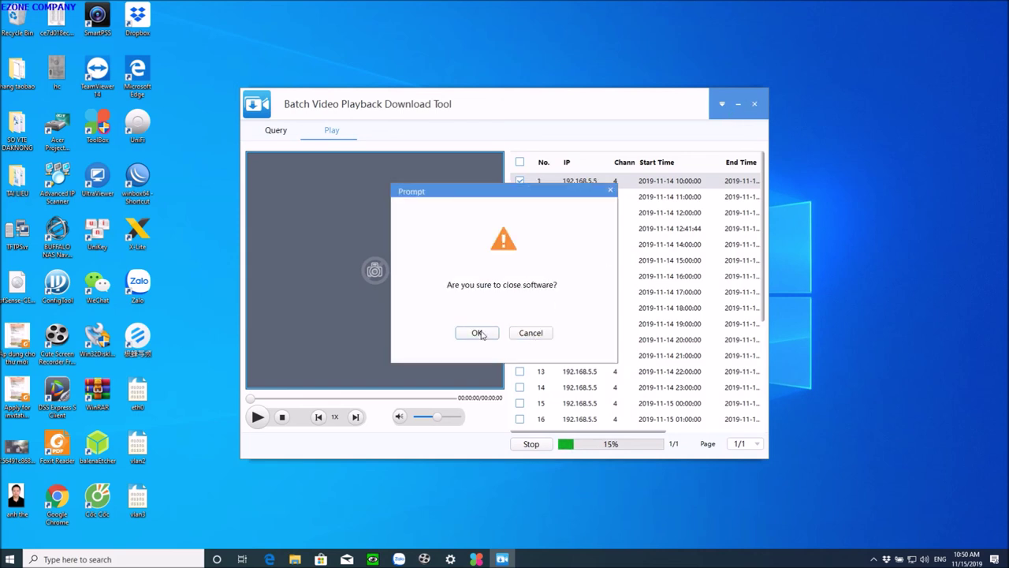
left_click(477, 333)
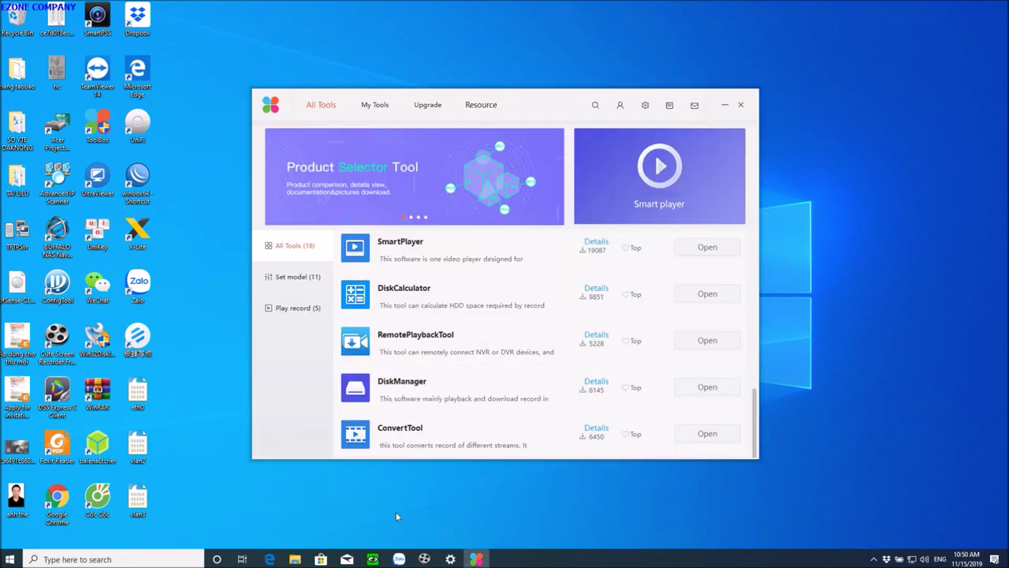
left_click(424, 559)
left_click(648, 315)
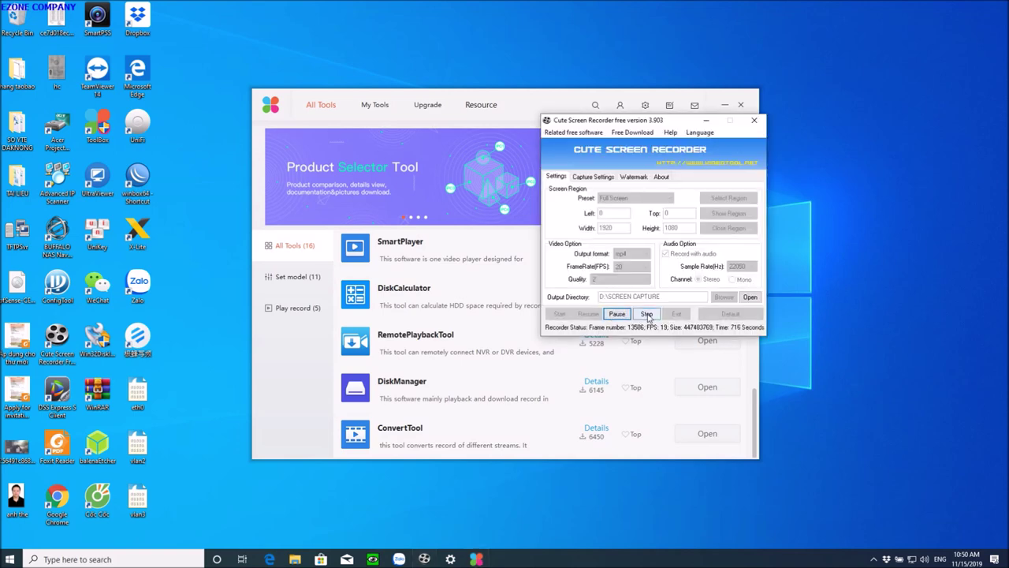